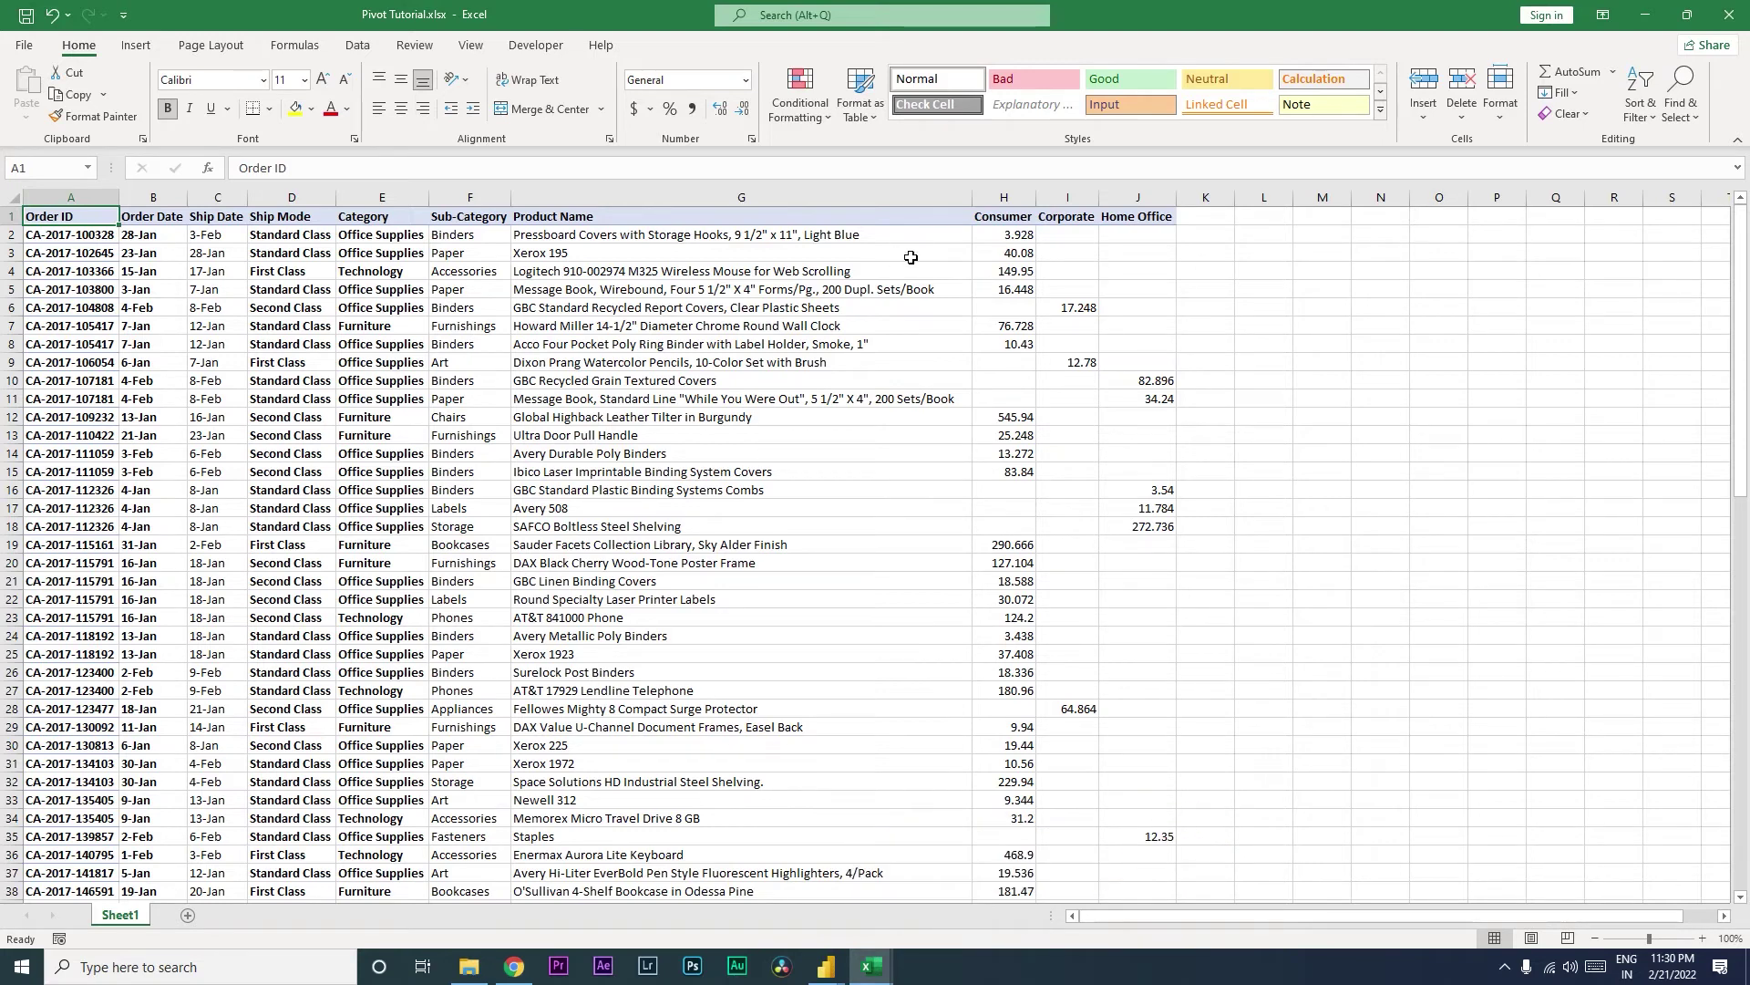
# Step: In Excel, select the Consumer, Corporate and Home Office sales values to the end of the data
pyautogui.click(1022, 258)
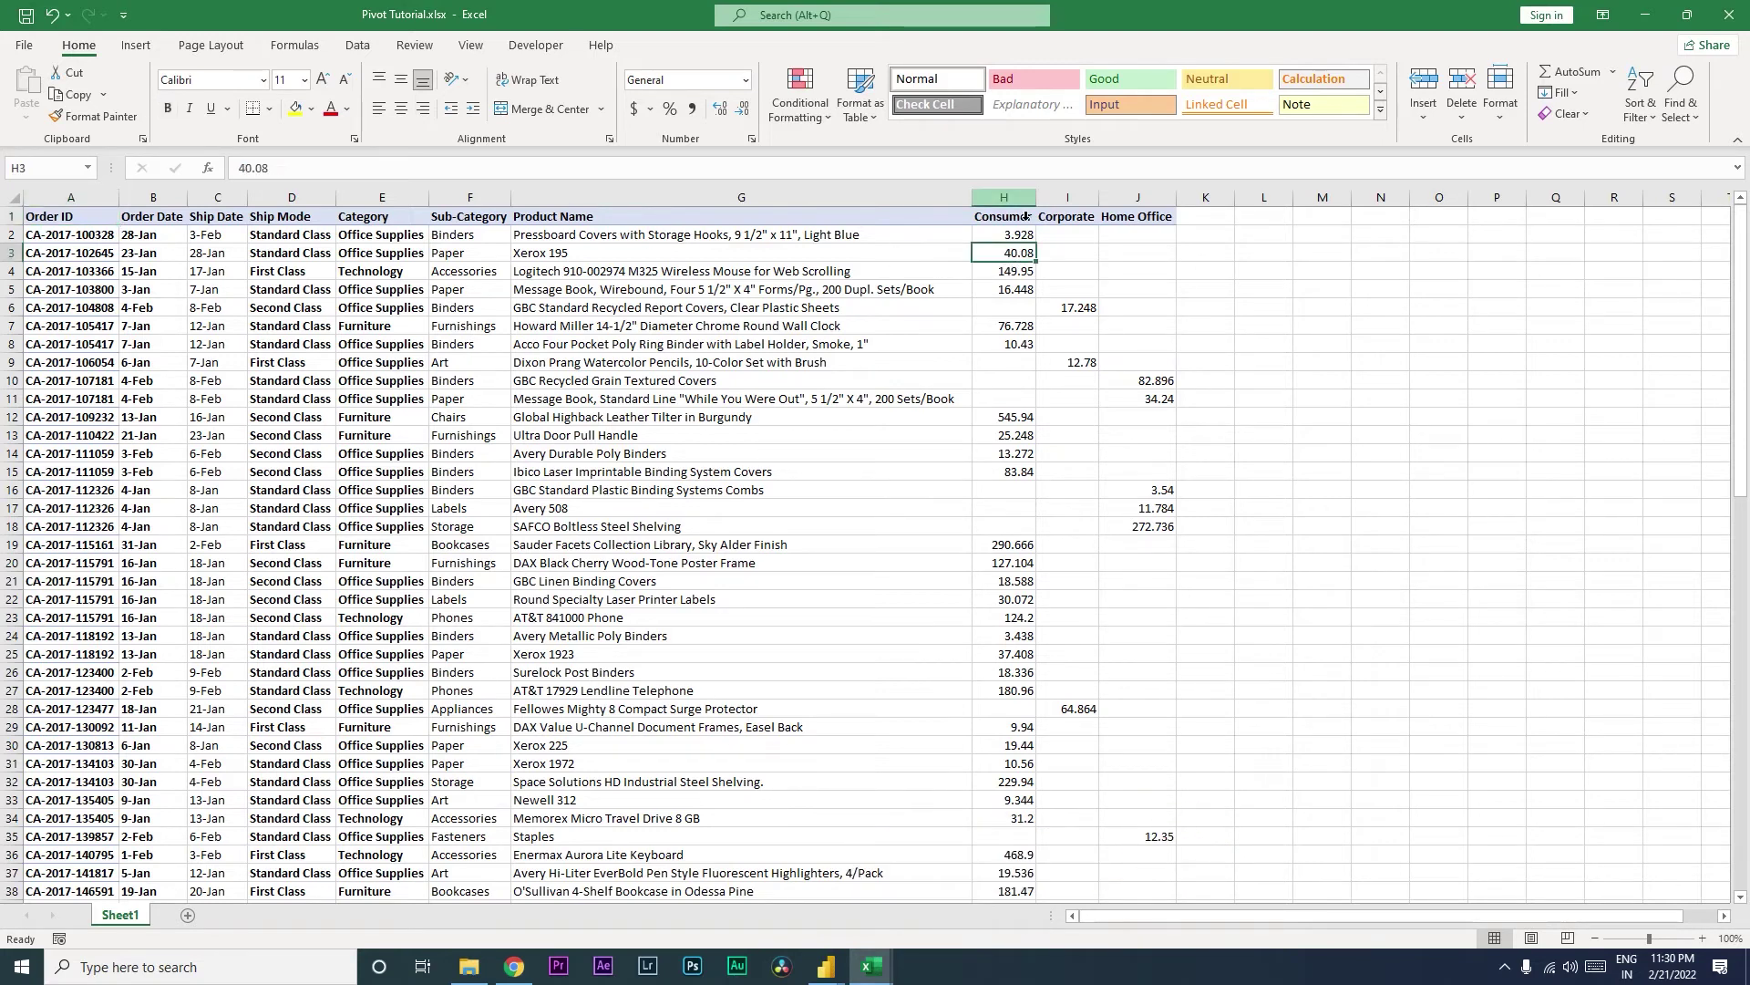
pyautogui.hotkey('ctrl', 'shift', 'Down')
pyautogui.click(1067, 217)
pyautogui.hotkey('ctrl', 'shift', 'Down')
pyautogui.click(1143, 217)
pyautogui.hotkey('ctrl', 'shift', 'Down')
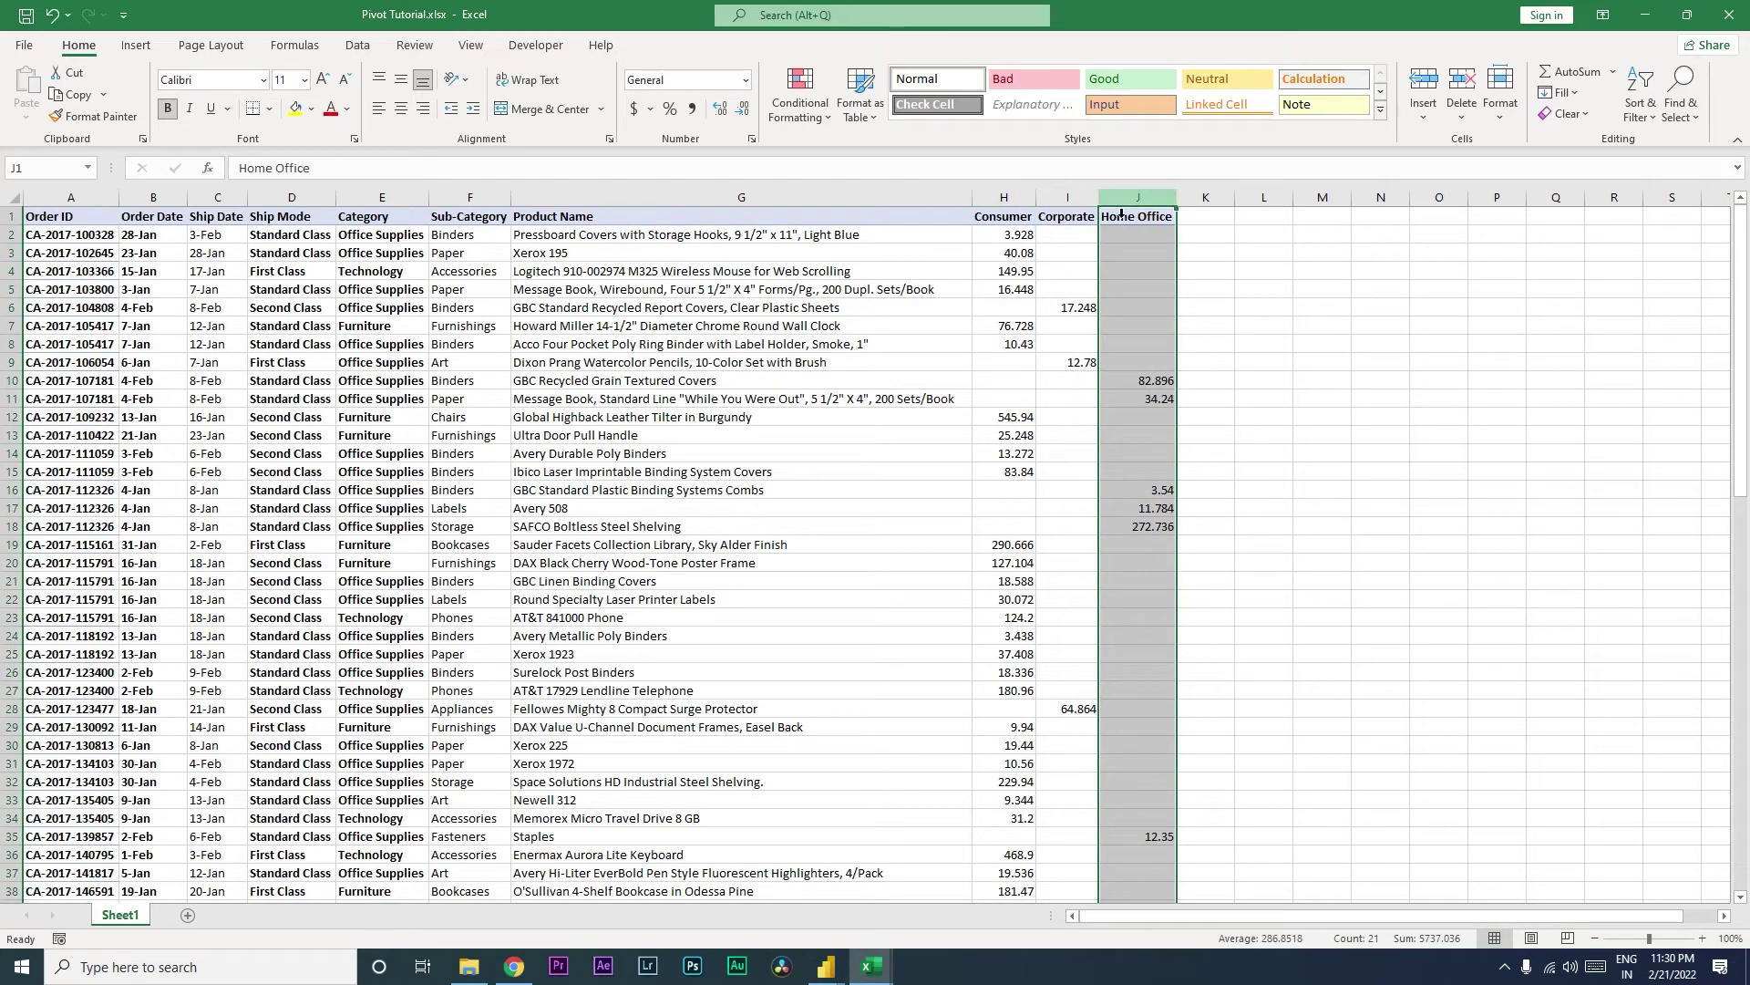
pyautogui.click(993, 216)
pyautogui.hotkey('ctrl', 'shift', 'Down')
pyautogui.click(1067, 216)
pyautogui.hotkey('ctrl', 'shift', 'Down')
pyautogui.click(1149, 216)
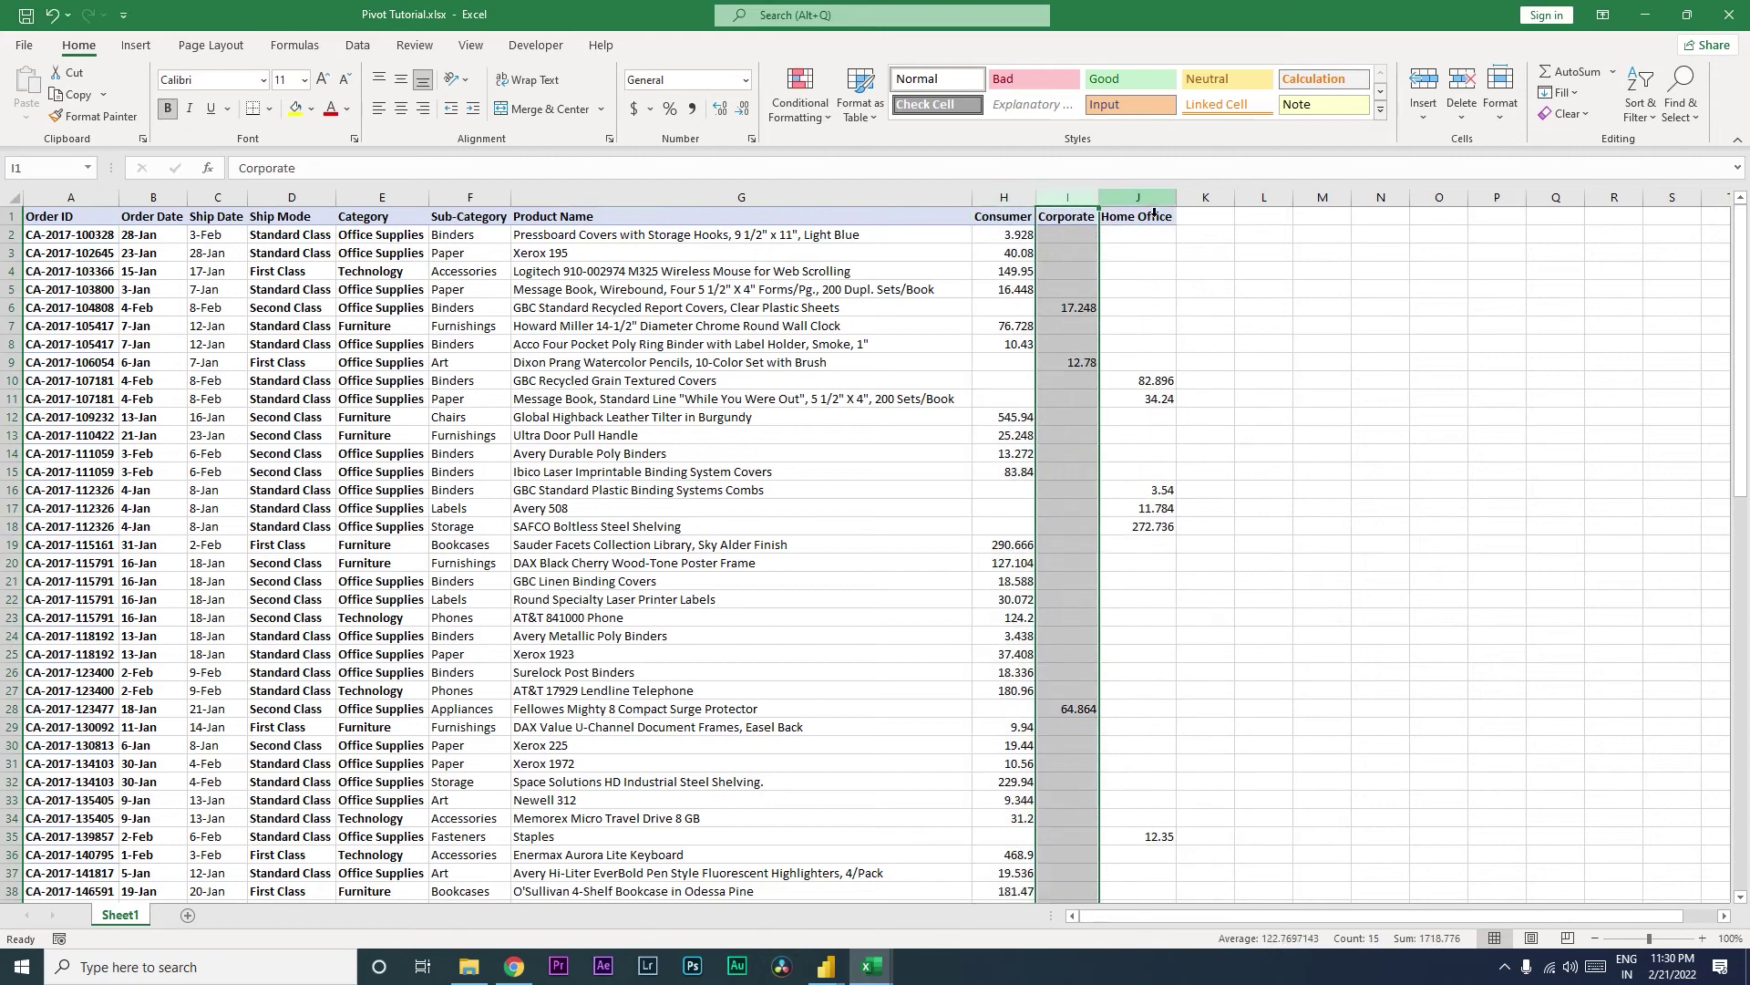
pyautogui.hotkey('ctrl', 'shift', 'Down')
pyautogui.click(1130, 261)
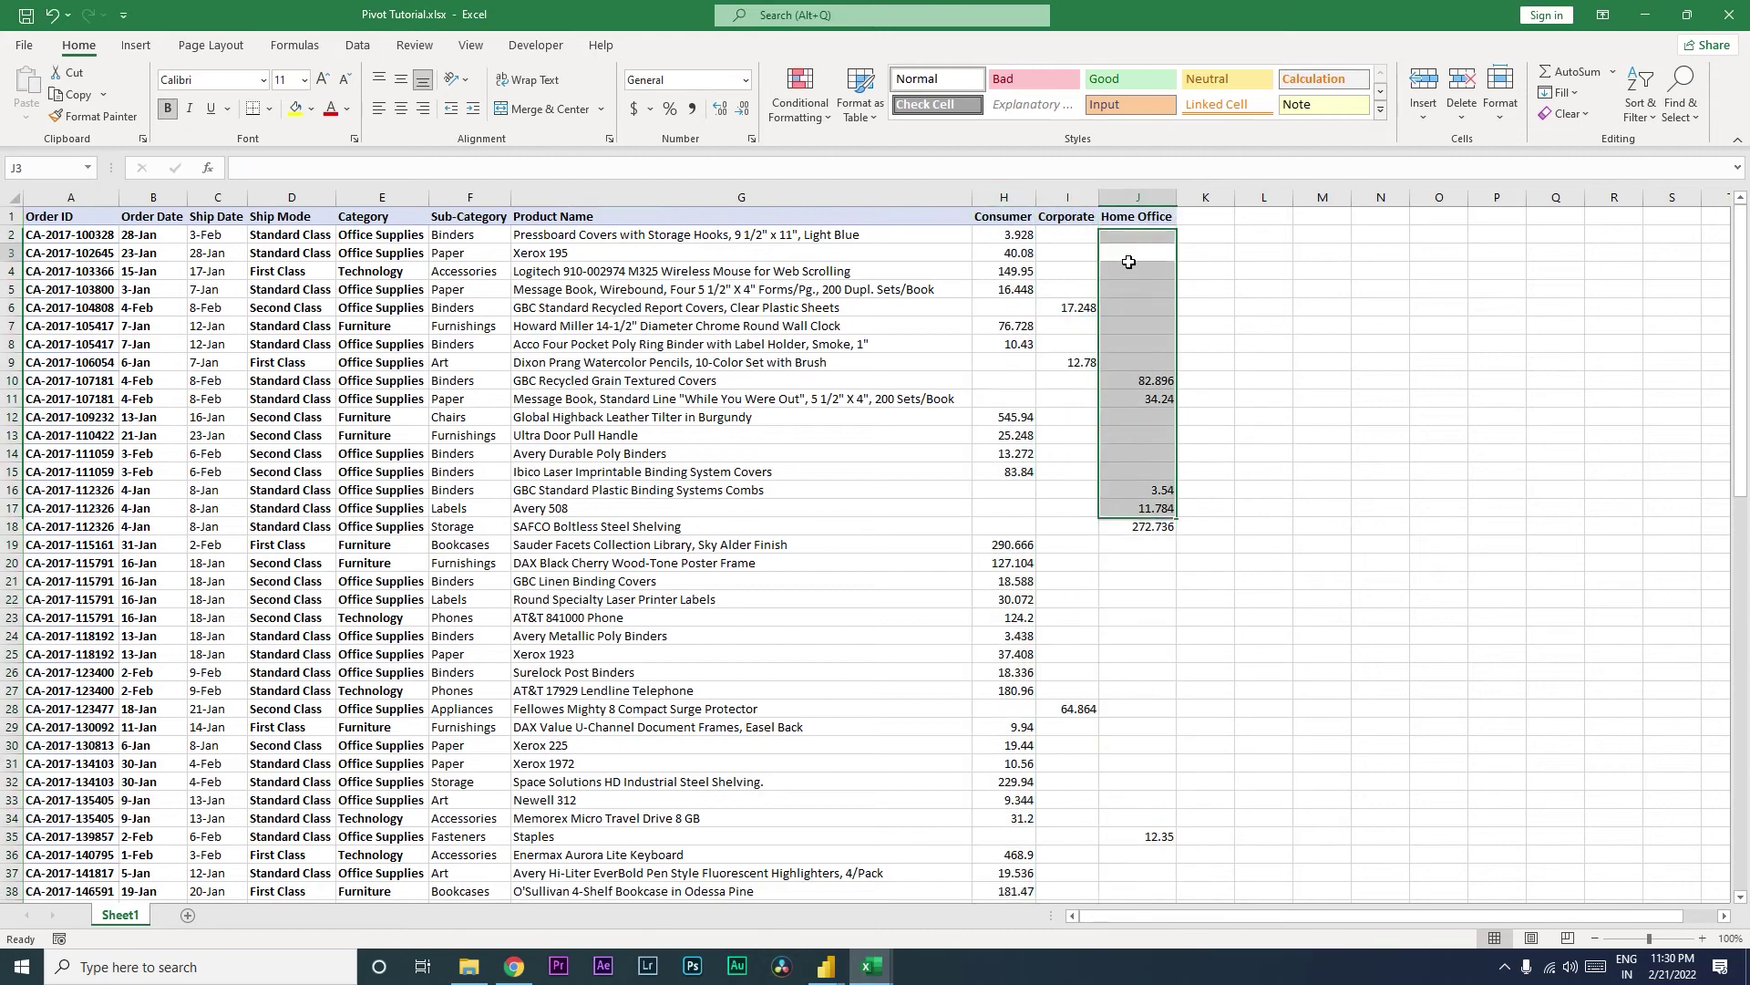
# Step: Inspect sample sales values such as Consumer 3.928, then select row 6 and the three category headers
pyautogui.click(1024, 237)
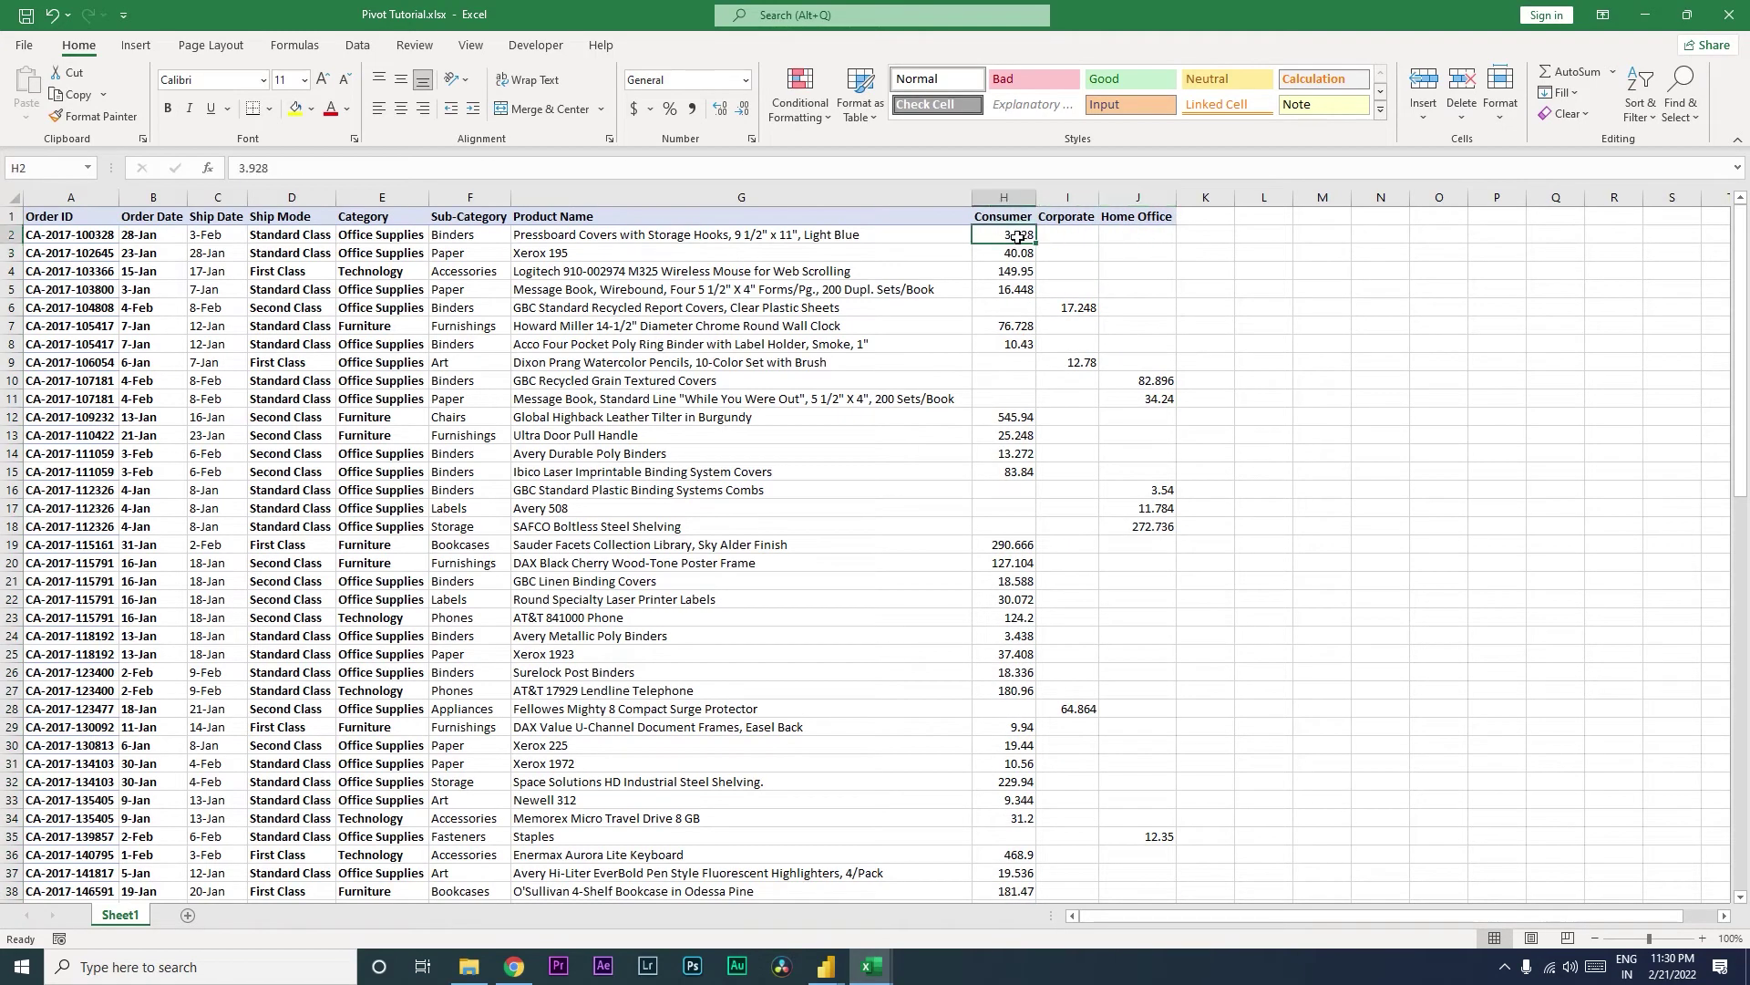
pyautogui.click(1019, 271)
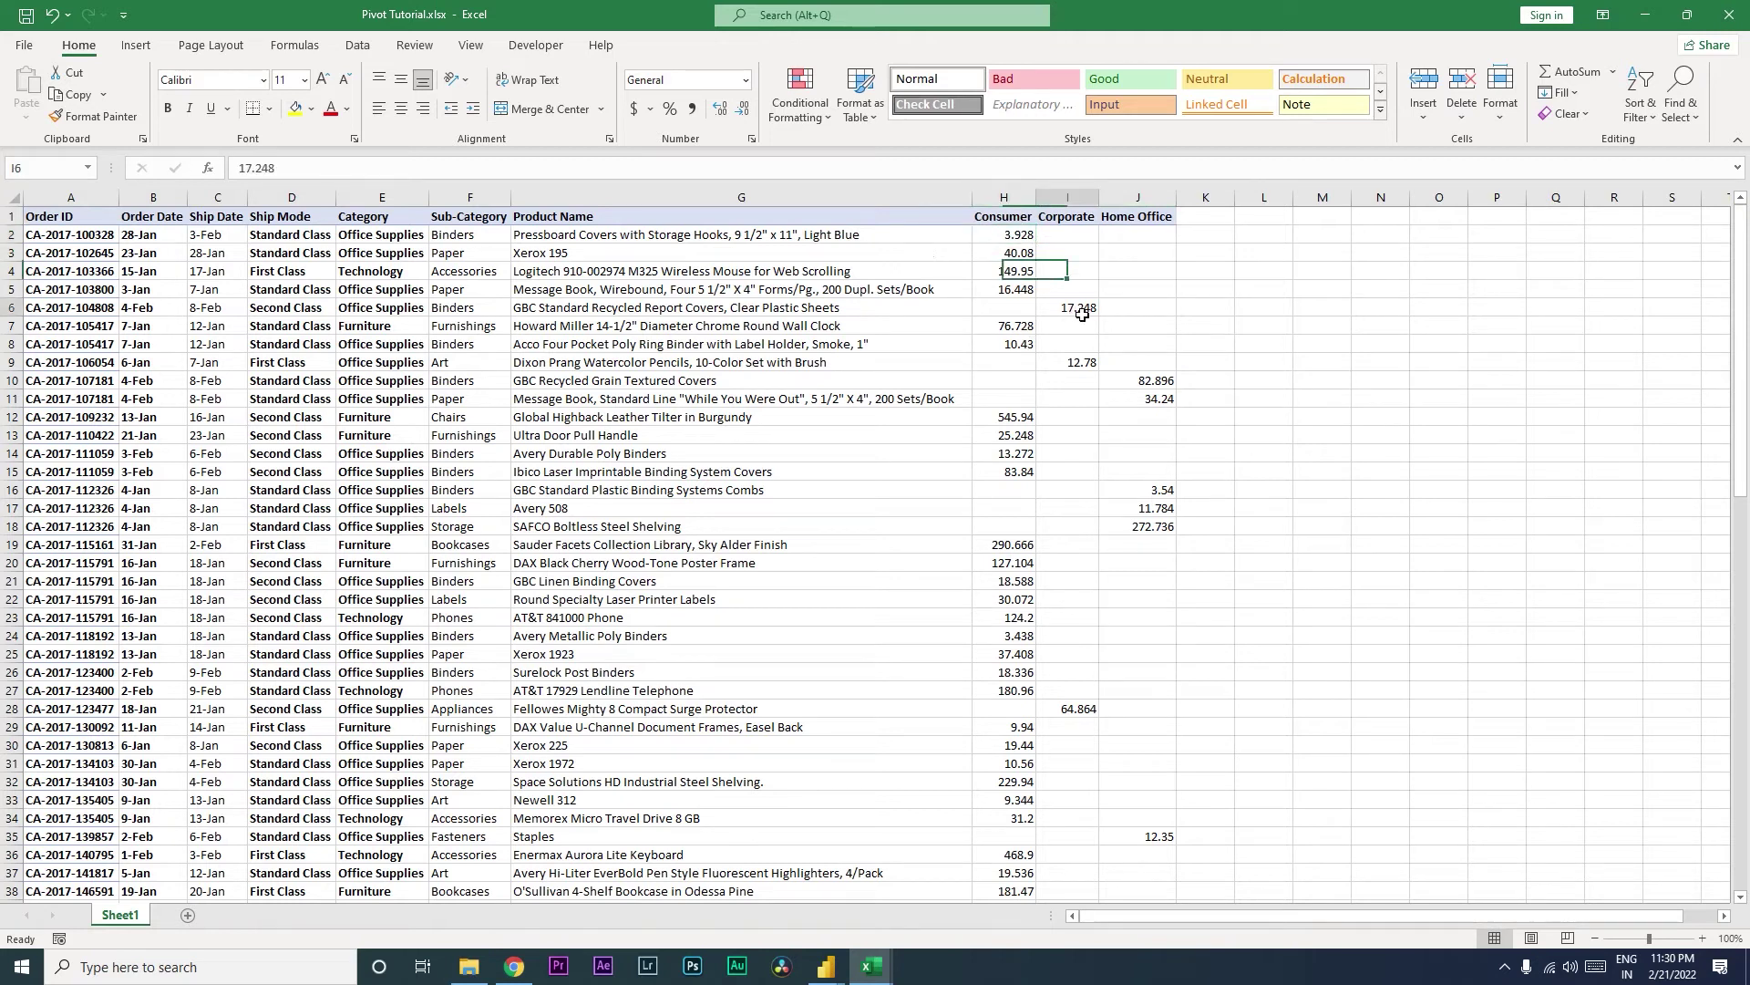
pyautogui.click(1067, 314)
pyautogui.click(626, 313)
pyautogui.moveTo(625, 313); pyautogui.dragTo(1058, 316)
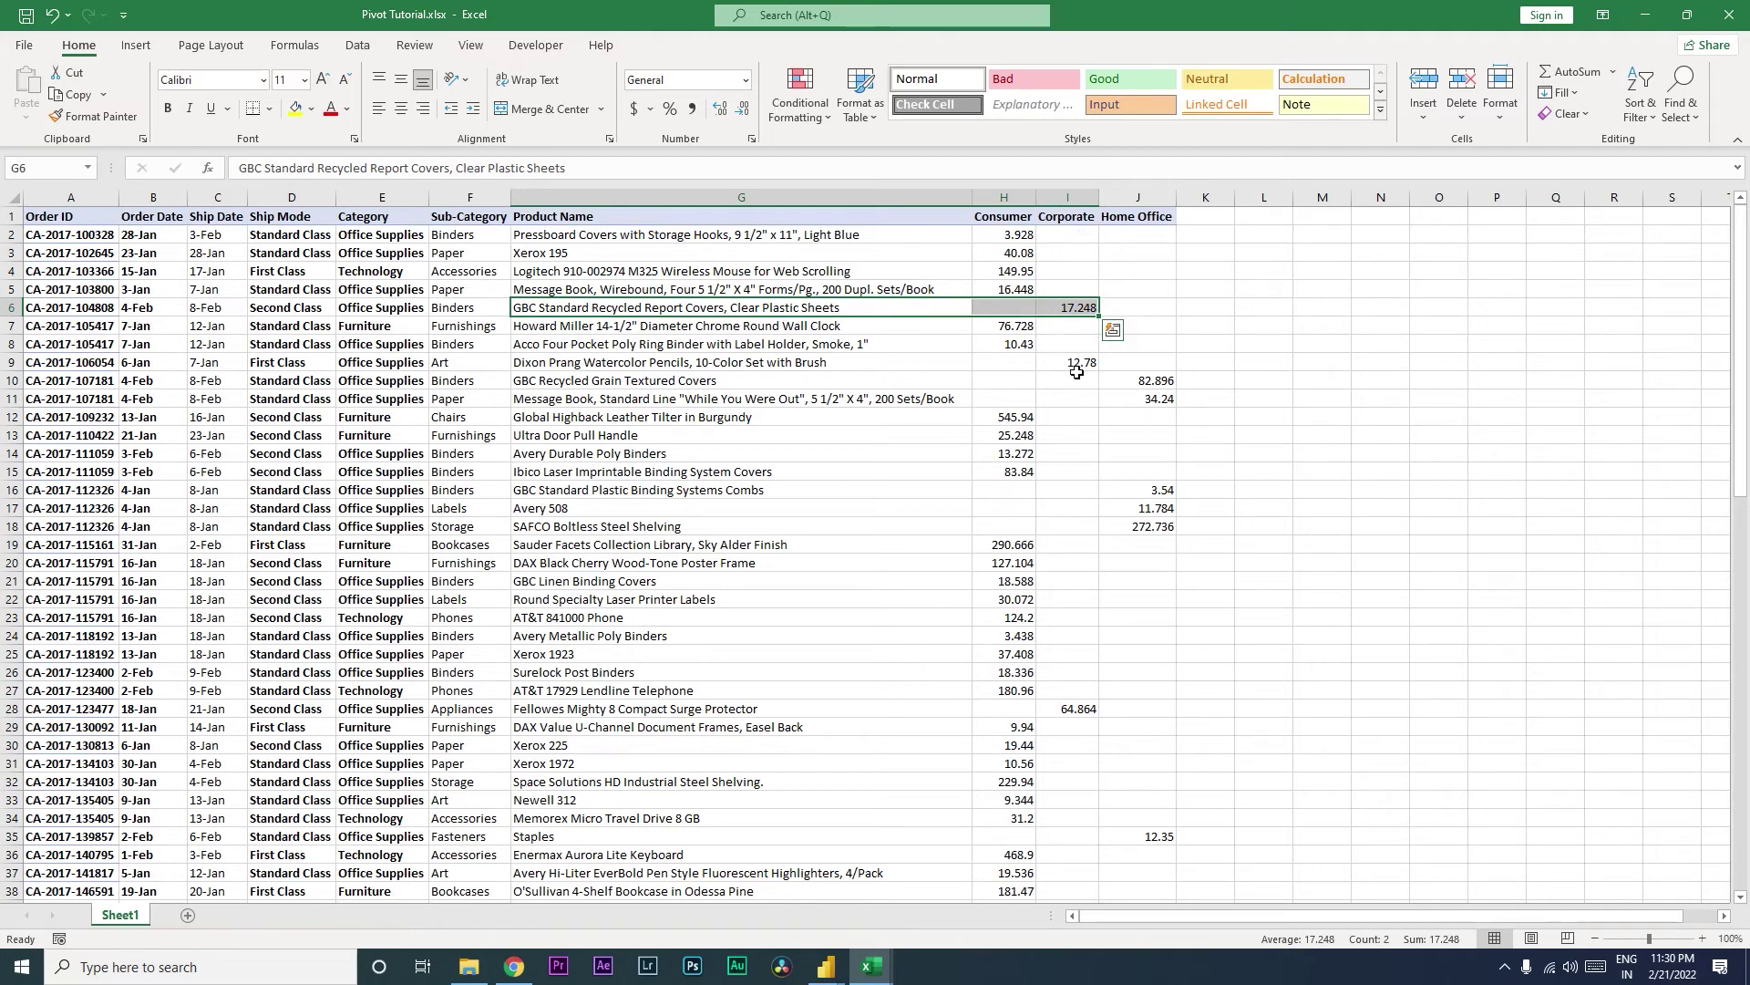
pyautogui.moveTo(1036, 216); pyautogui.dragTo(1140, 219)
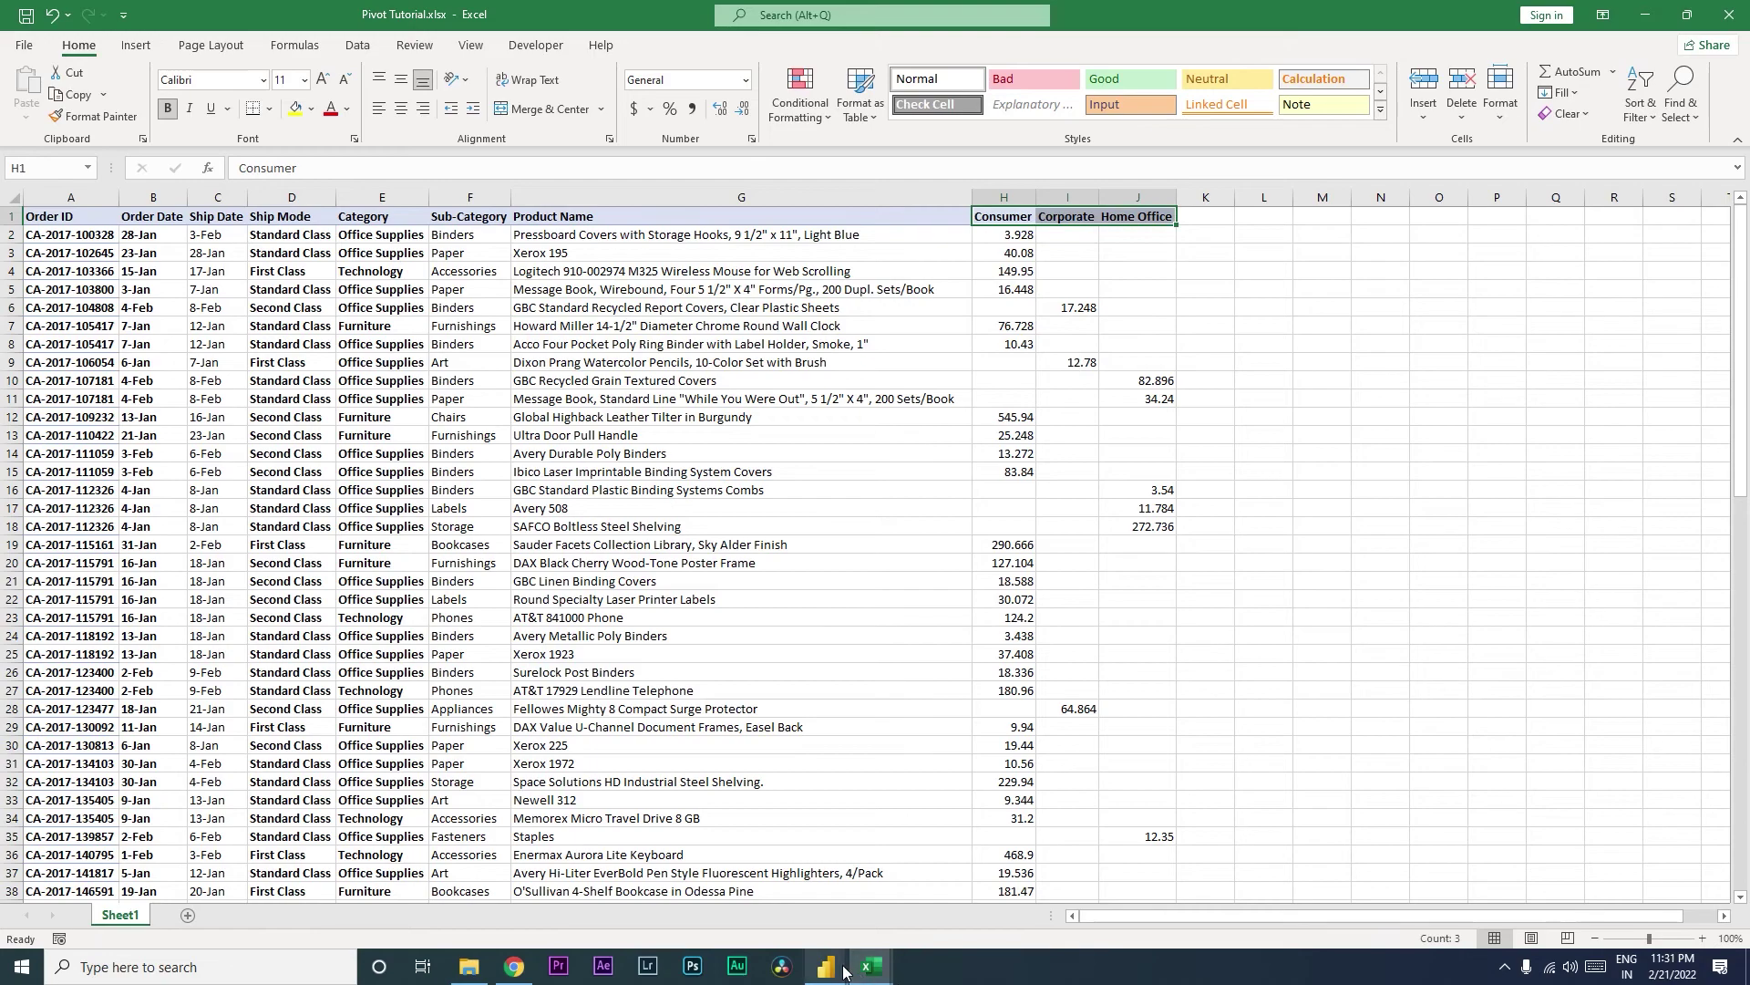
# Step: Apply the Pivot Tutorial query with Close & Apply and return to Power BI Desktop
pyautogui.click(934, 911)
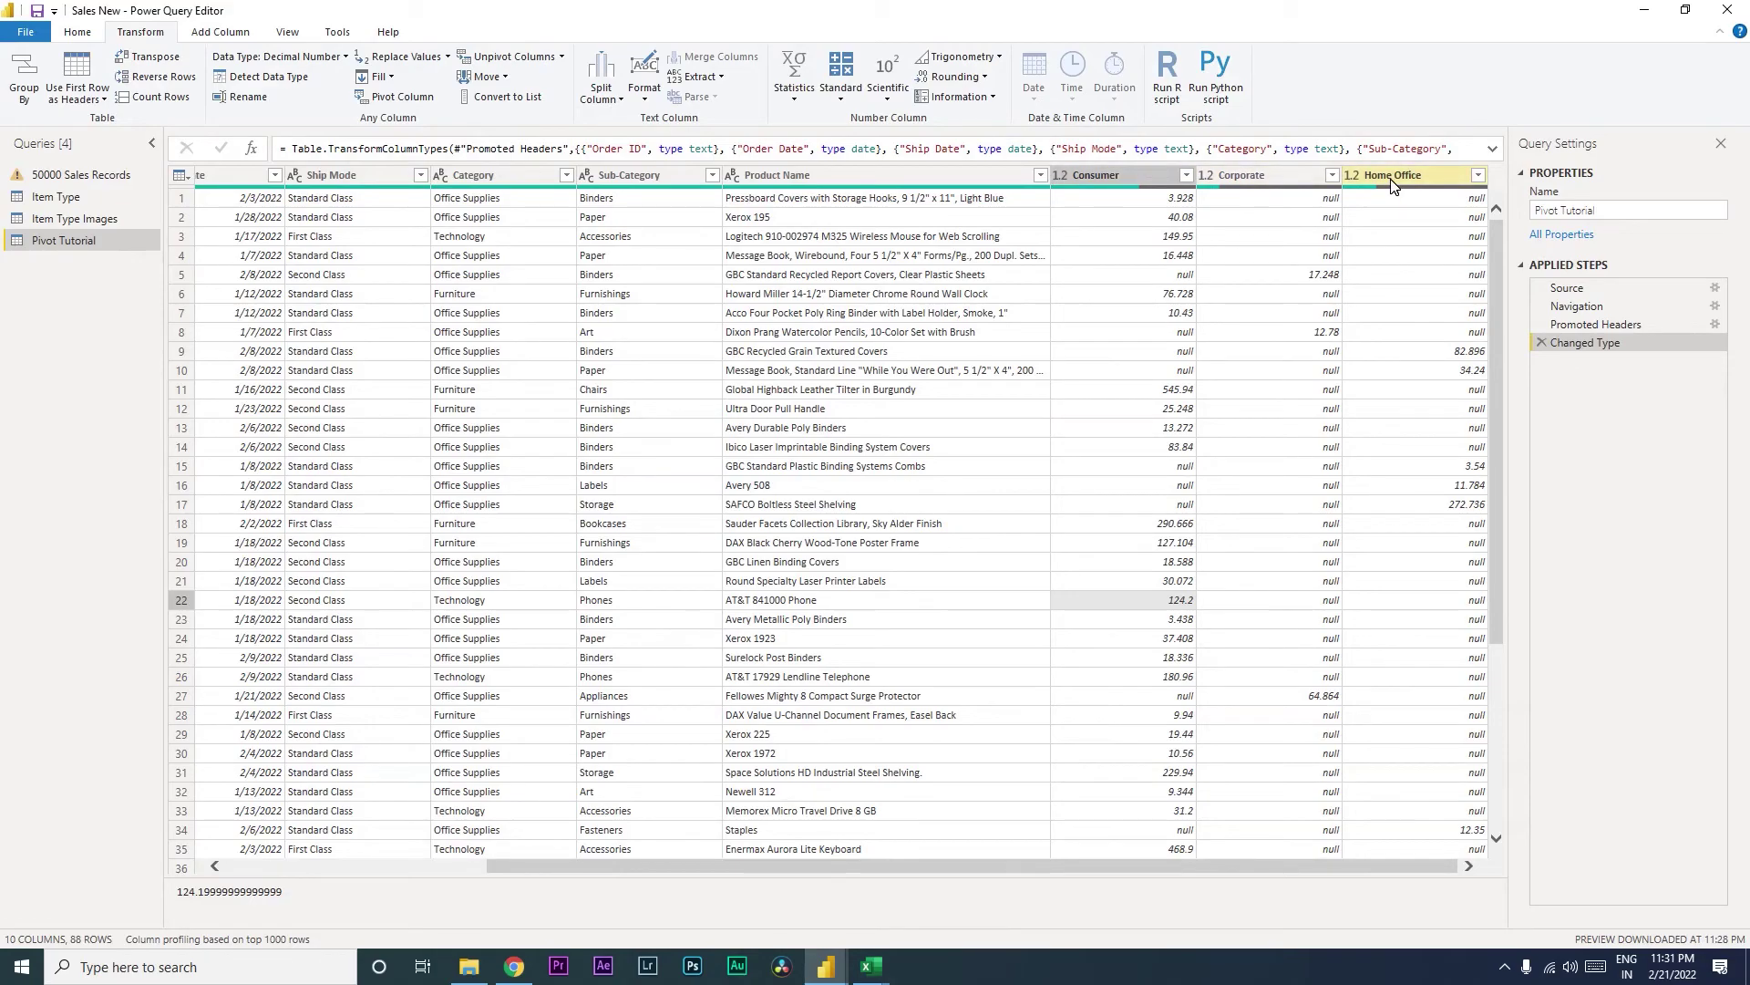
pyautogui.click(90, 37)
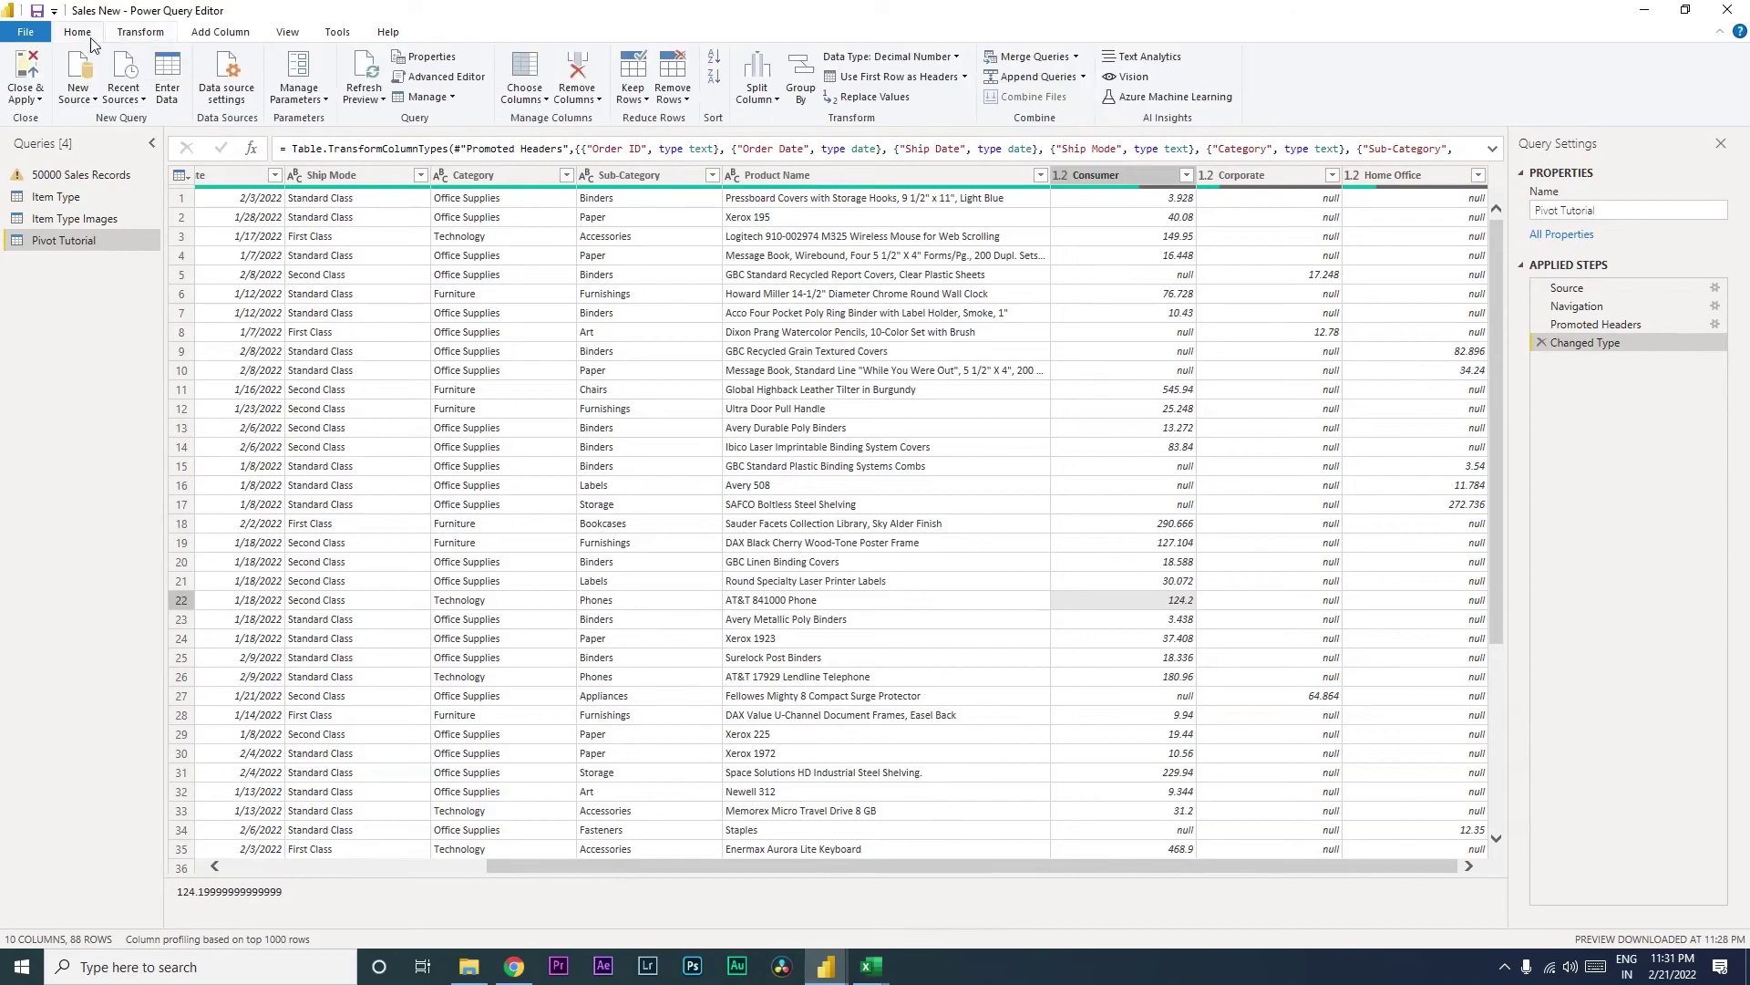
pyautogui.click(27, 96)
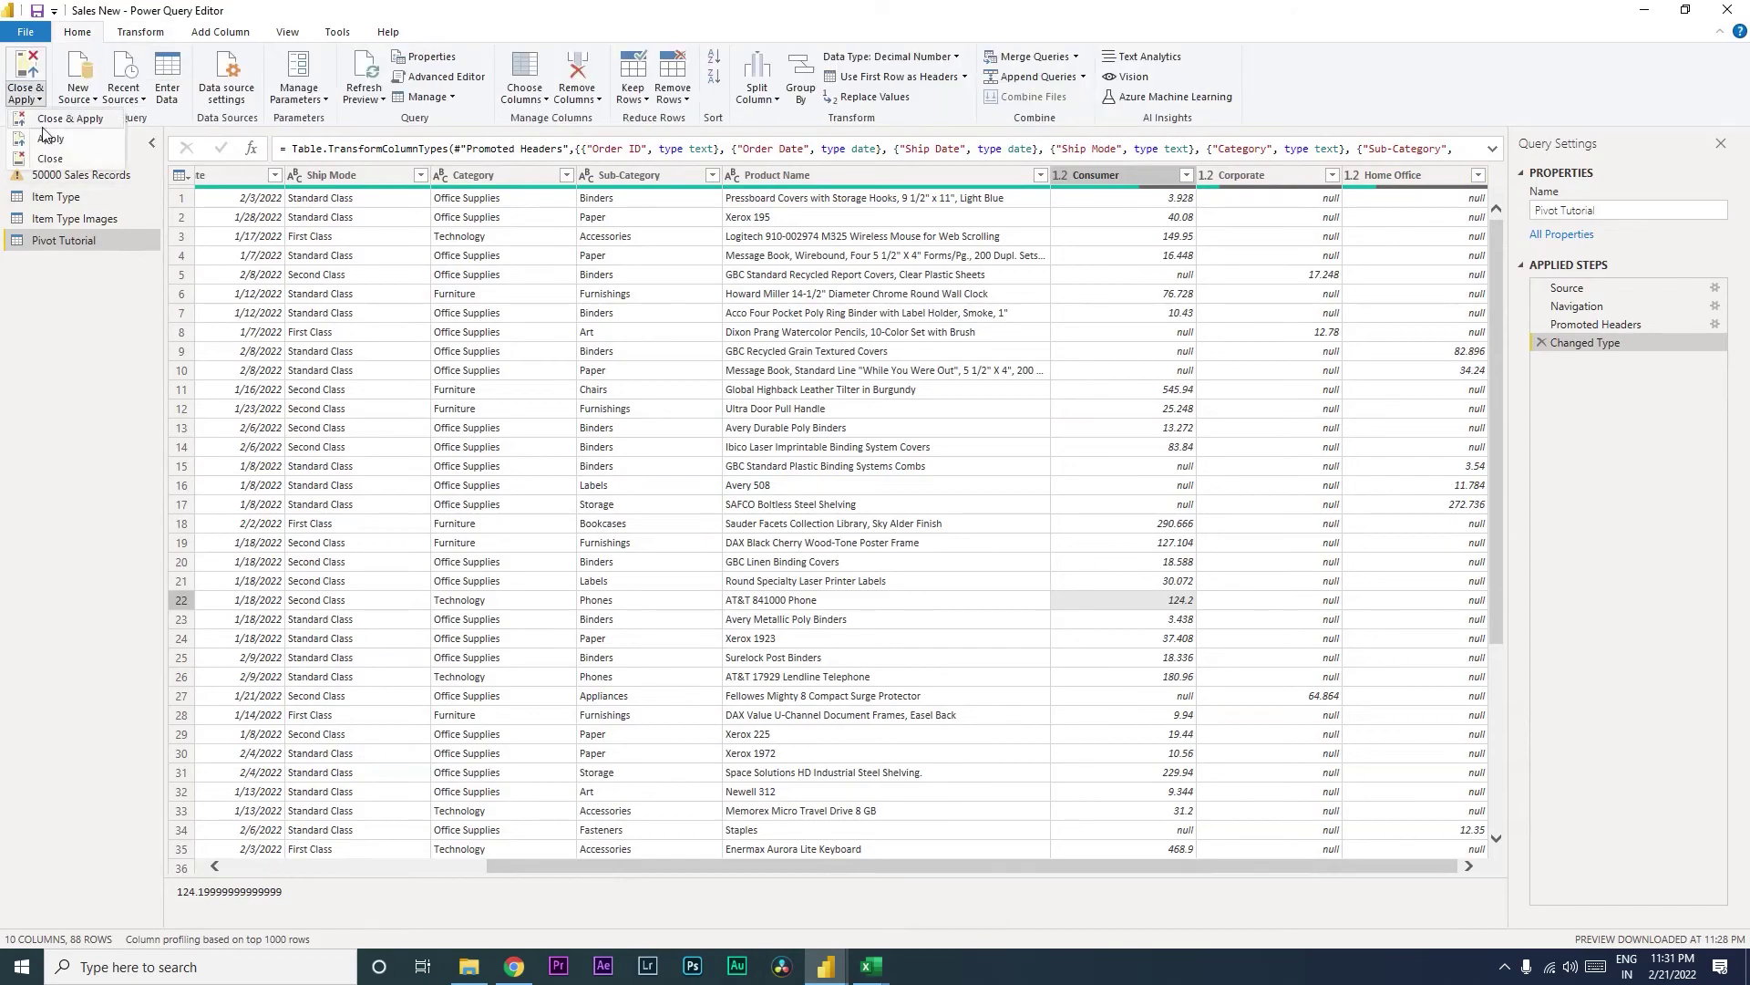
pyautogui.click(53, 120)
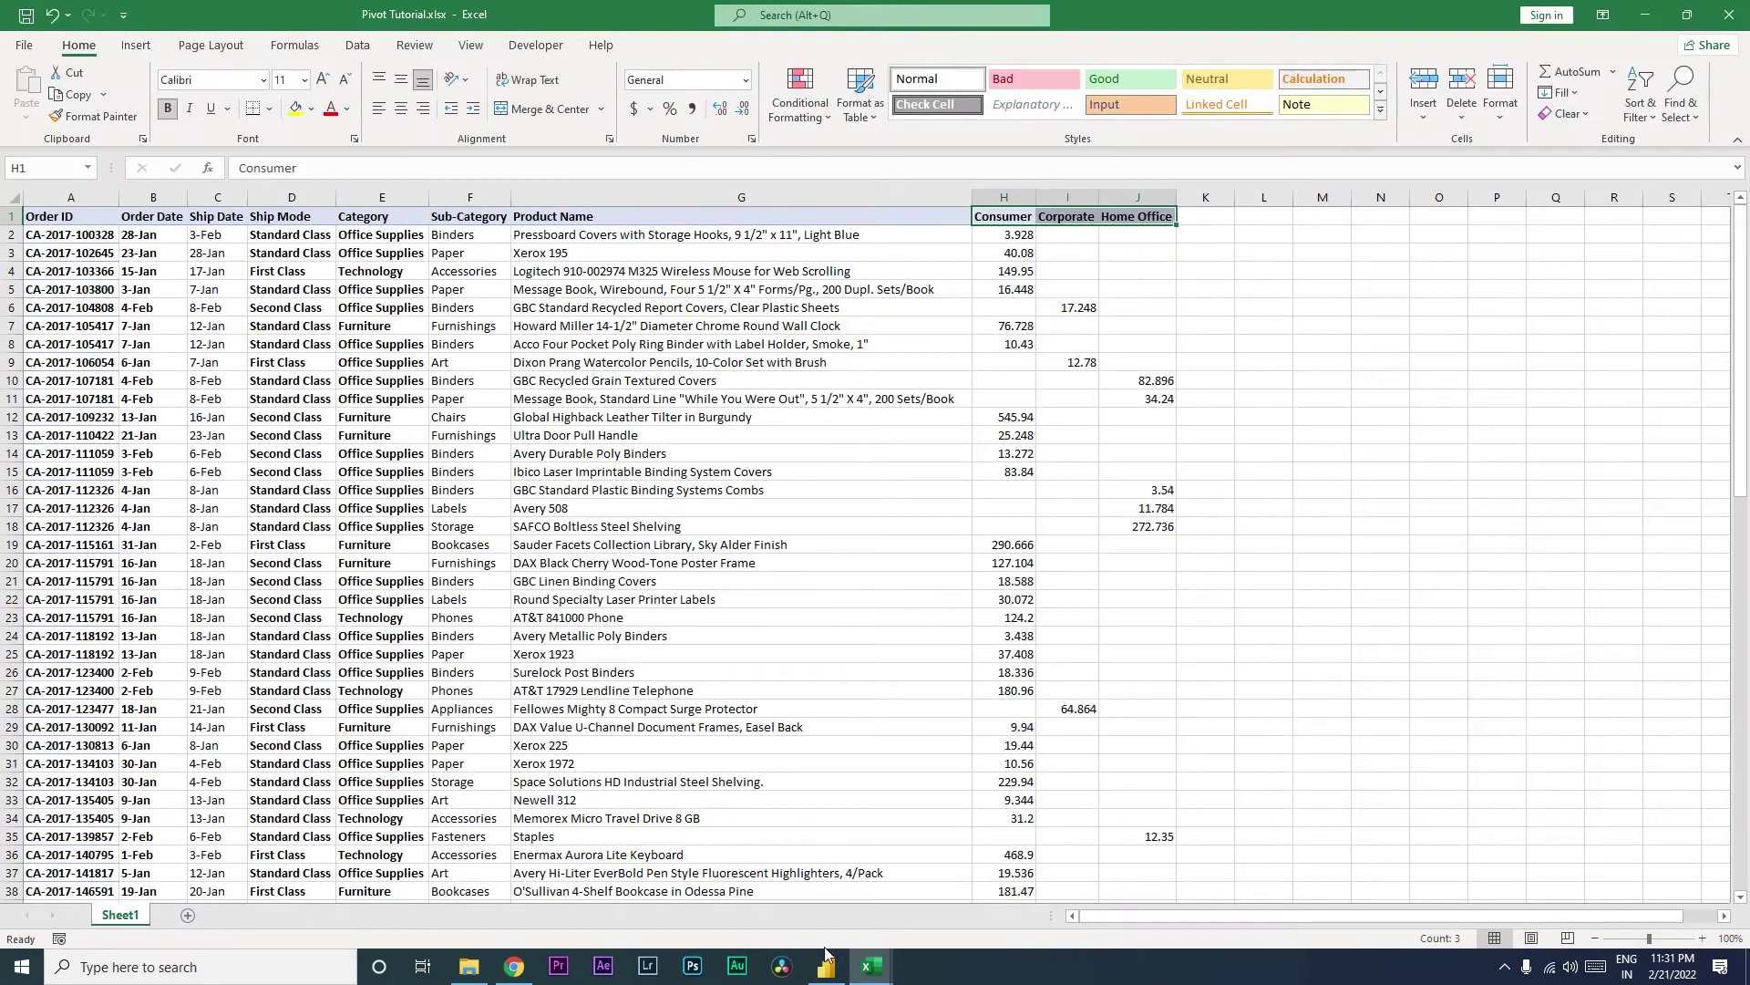
pyautogui.click(826, 957)
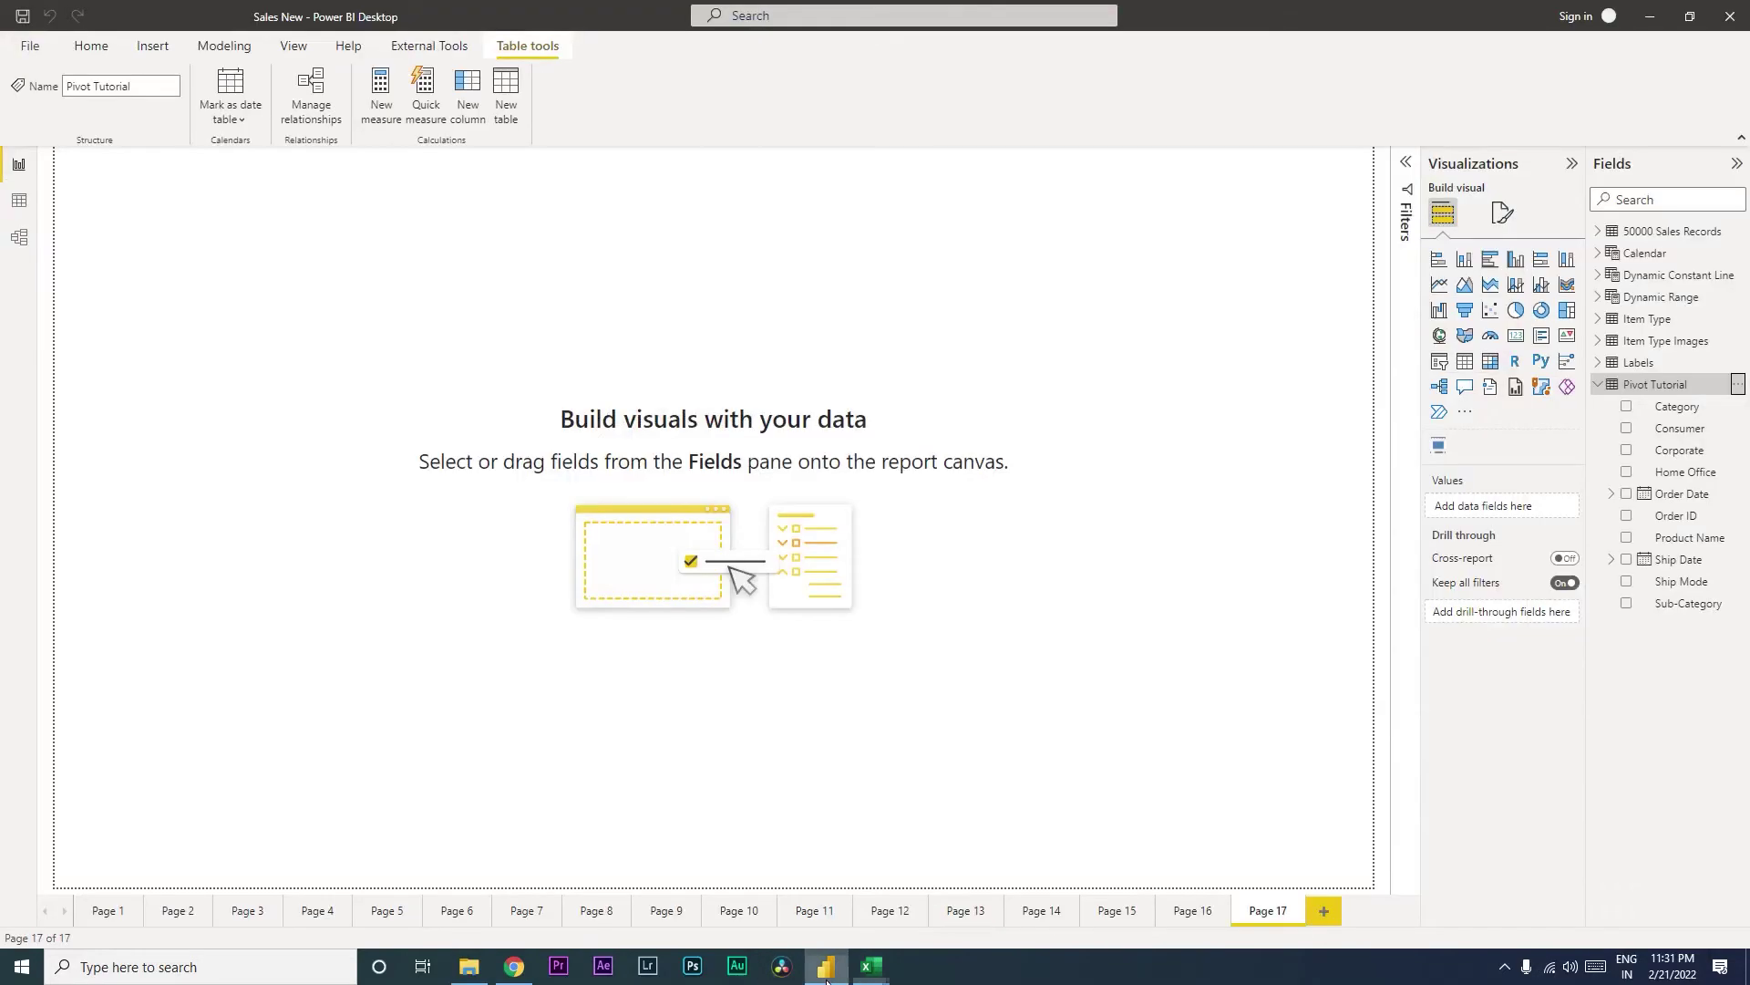
# Step: Choose Edit query from the Pivot Tutorial table's options in the Fields pane
pyautogui.click(1739, 384)
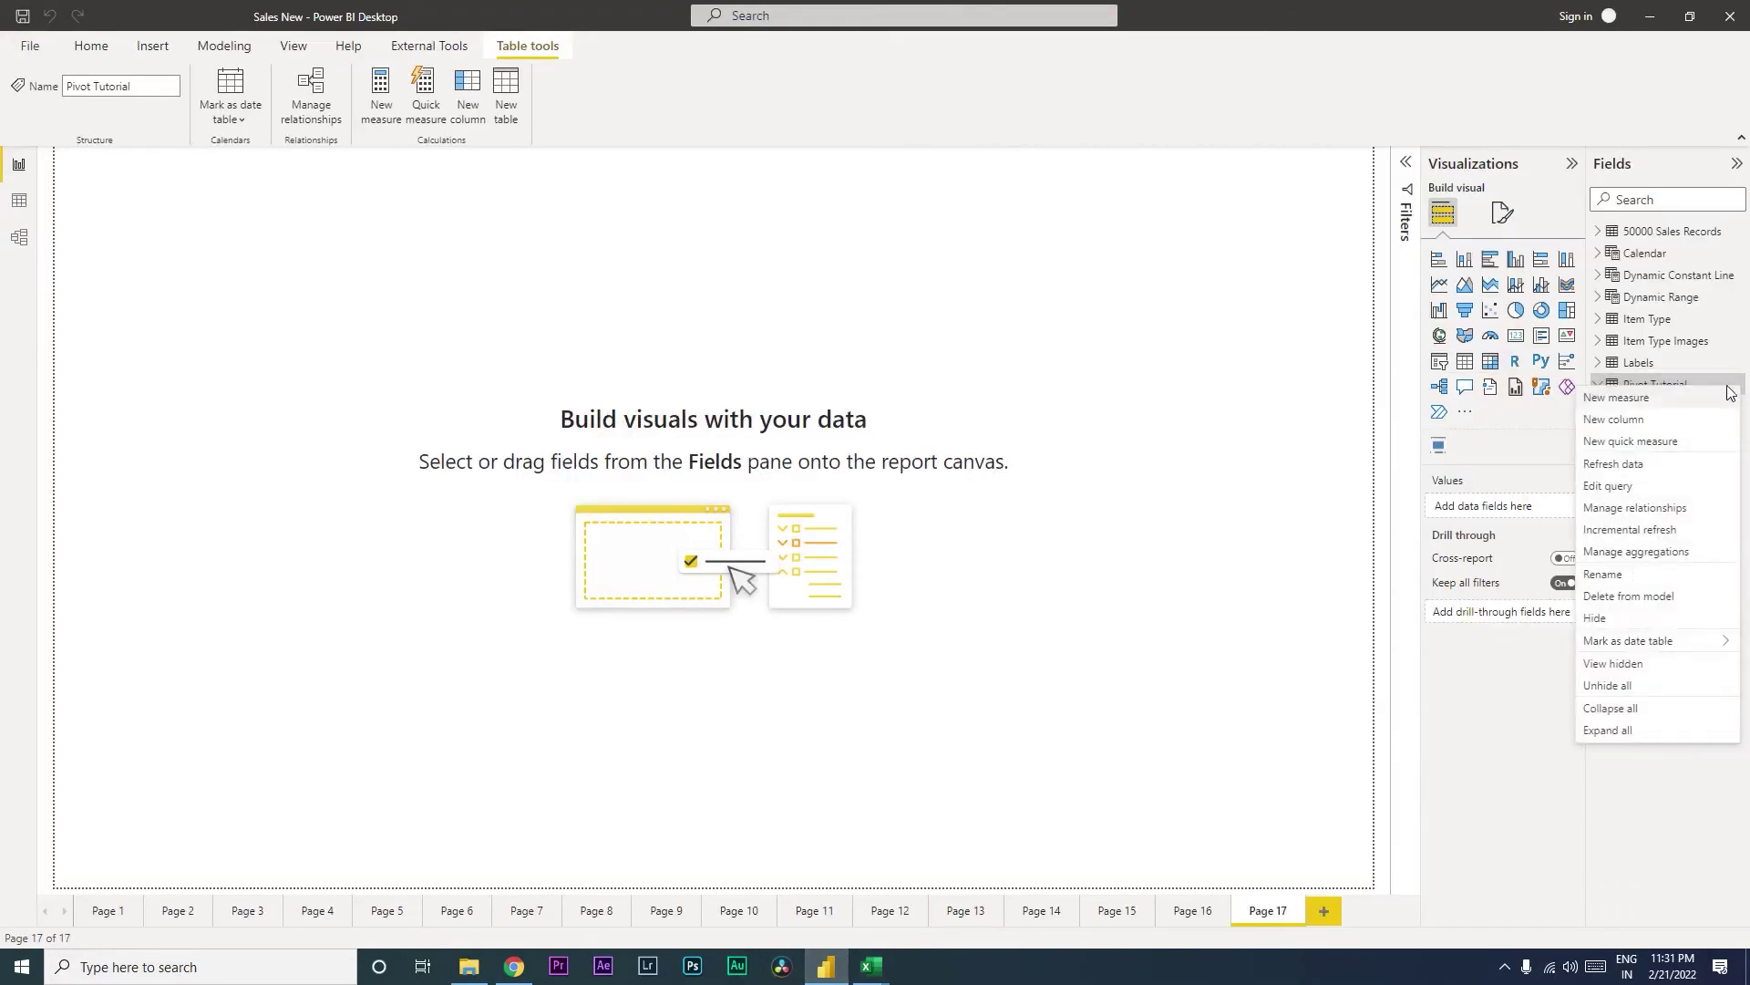
pyautogui.click(1620, 493)
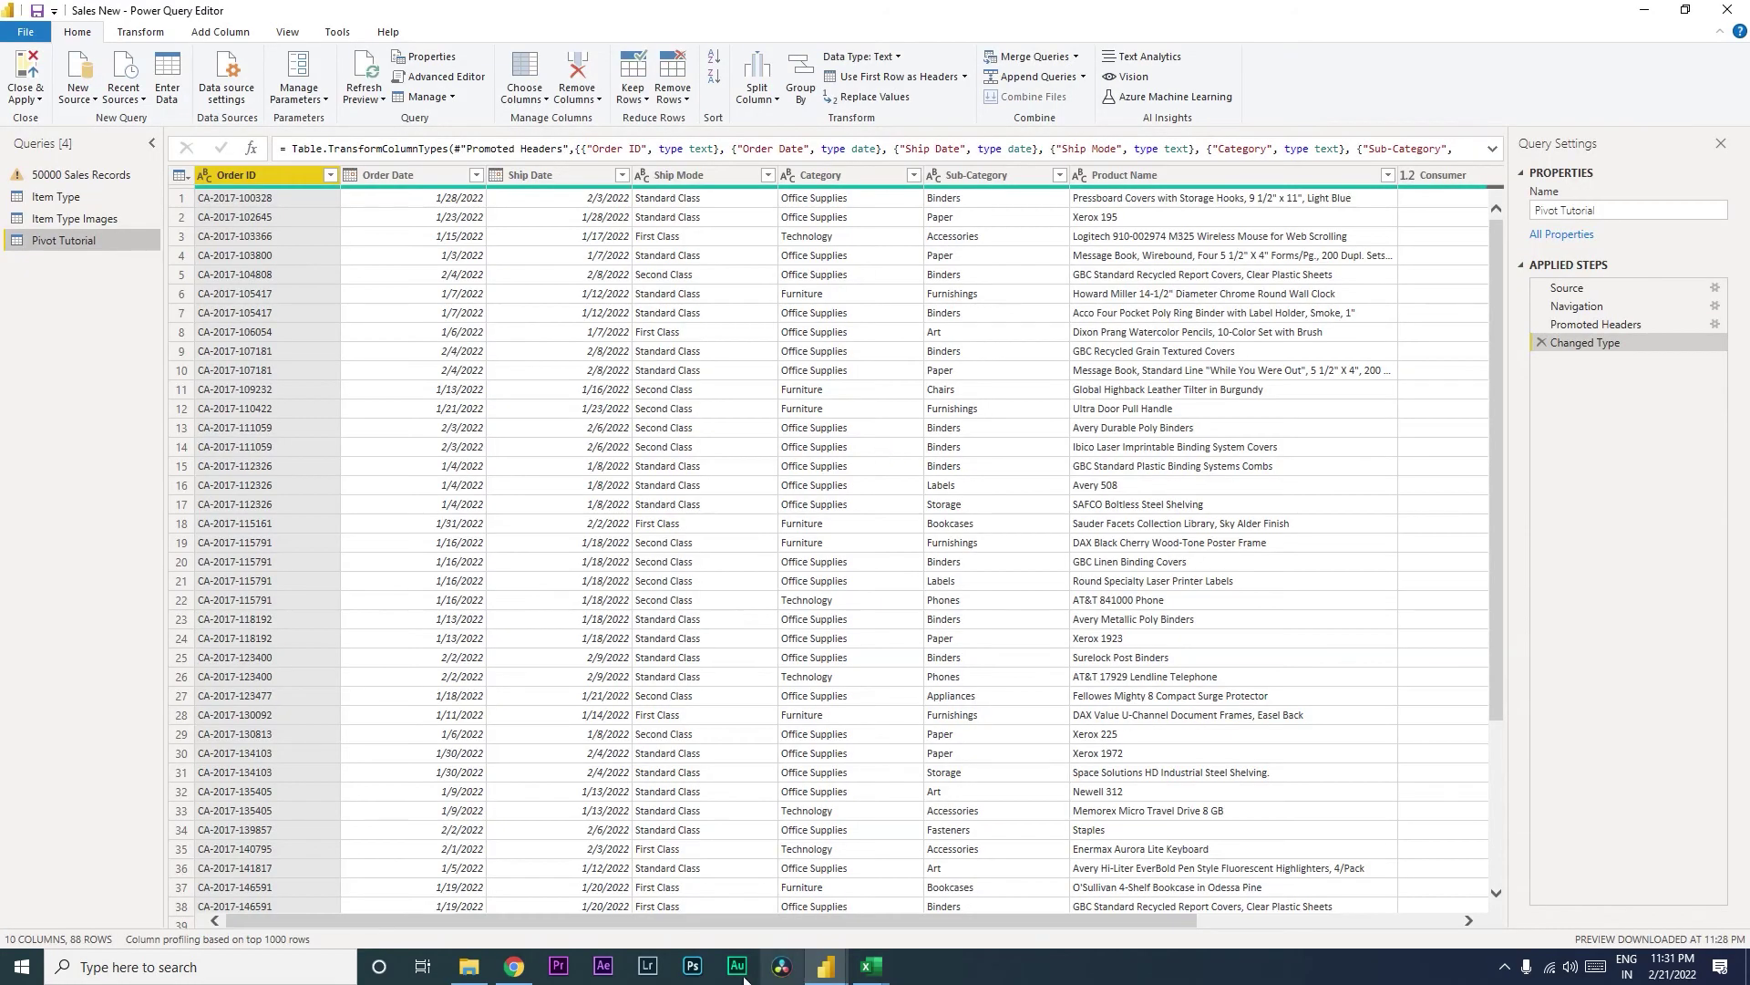
# Step: Scroll right and multi-select the Consumer, Corporate and Home Office column headers
pyautogui.moveTo(684, 923); pyautogui.dragTo(953, 928)
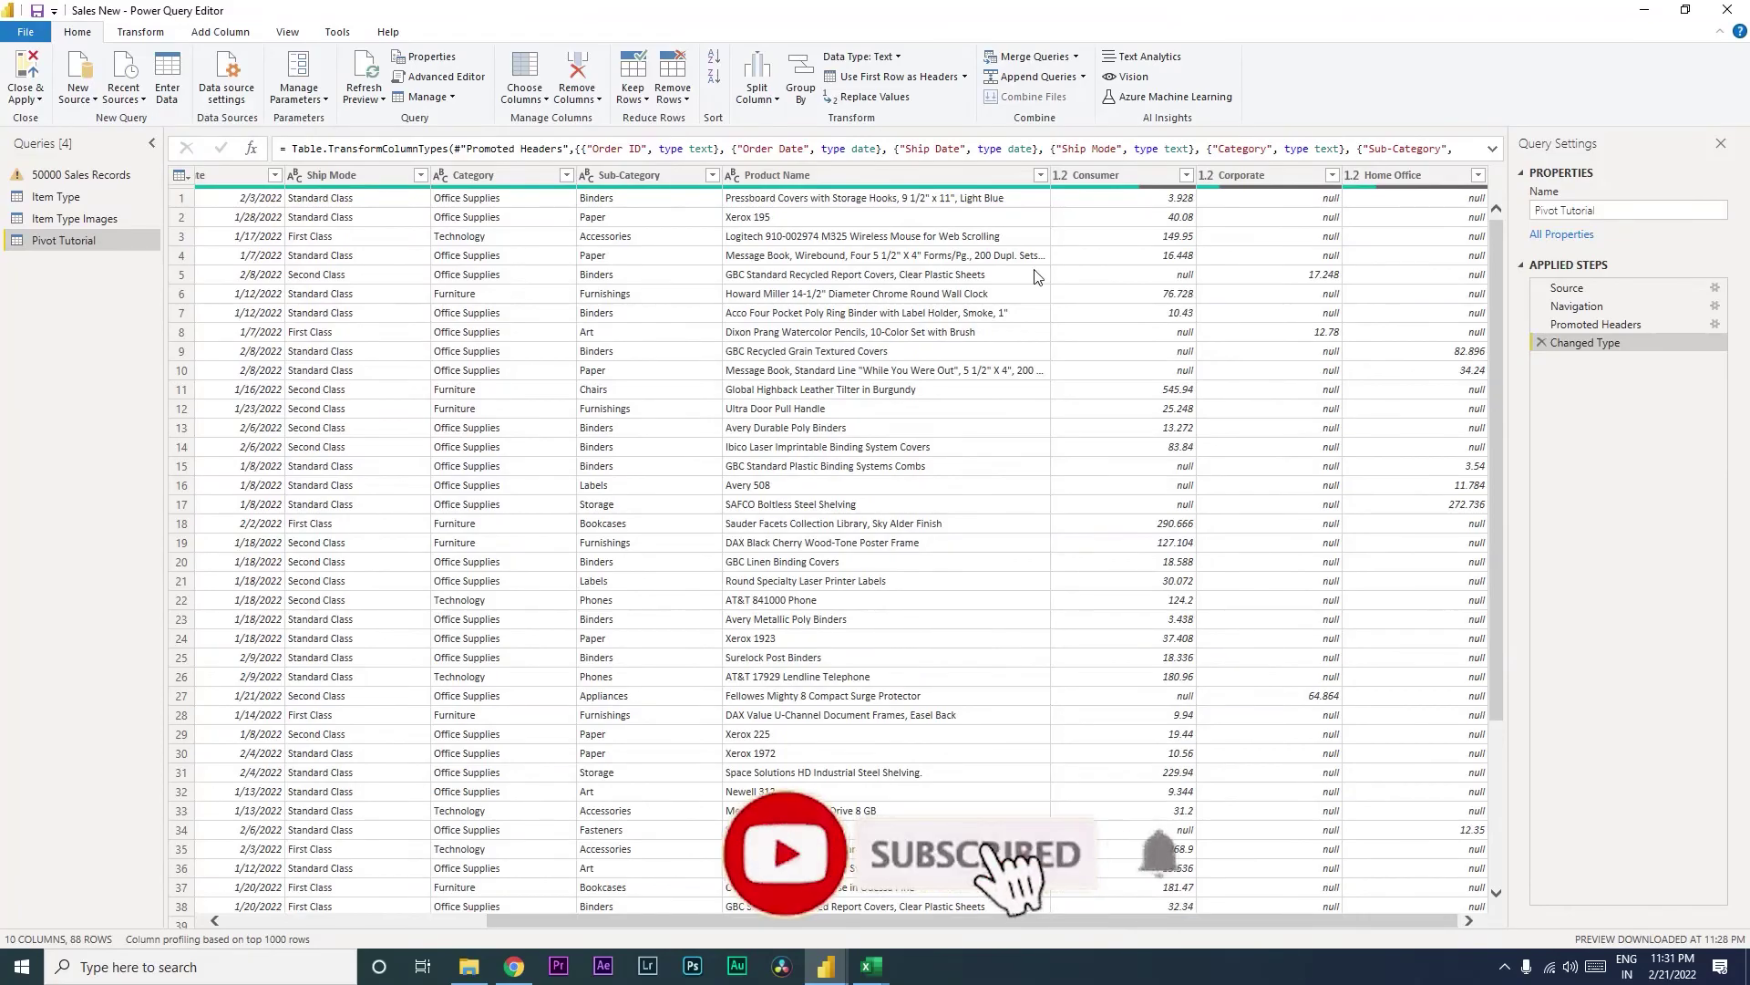
pyautogui.click(1108, 176)
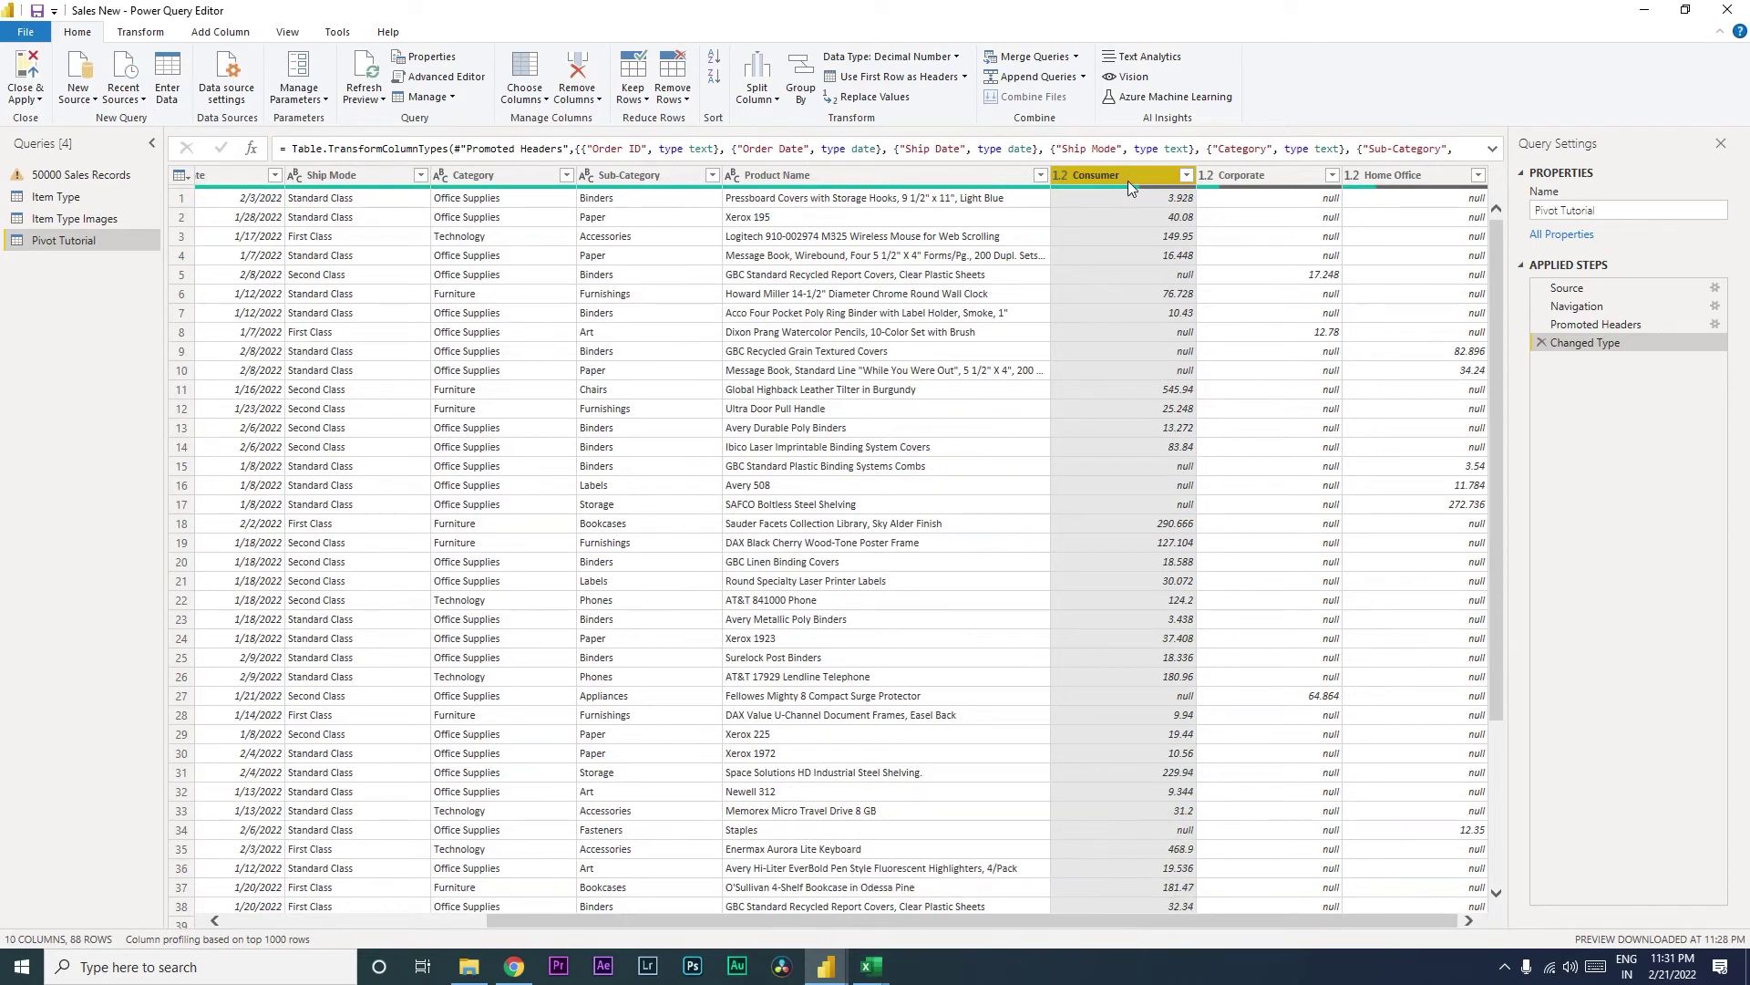
pyautogui.keyDown('ctrl'); pyautogui.click(1295, 177); pyautogui.keyUp('ctrl')
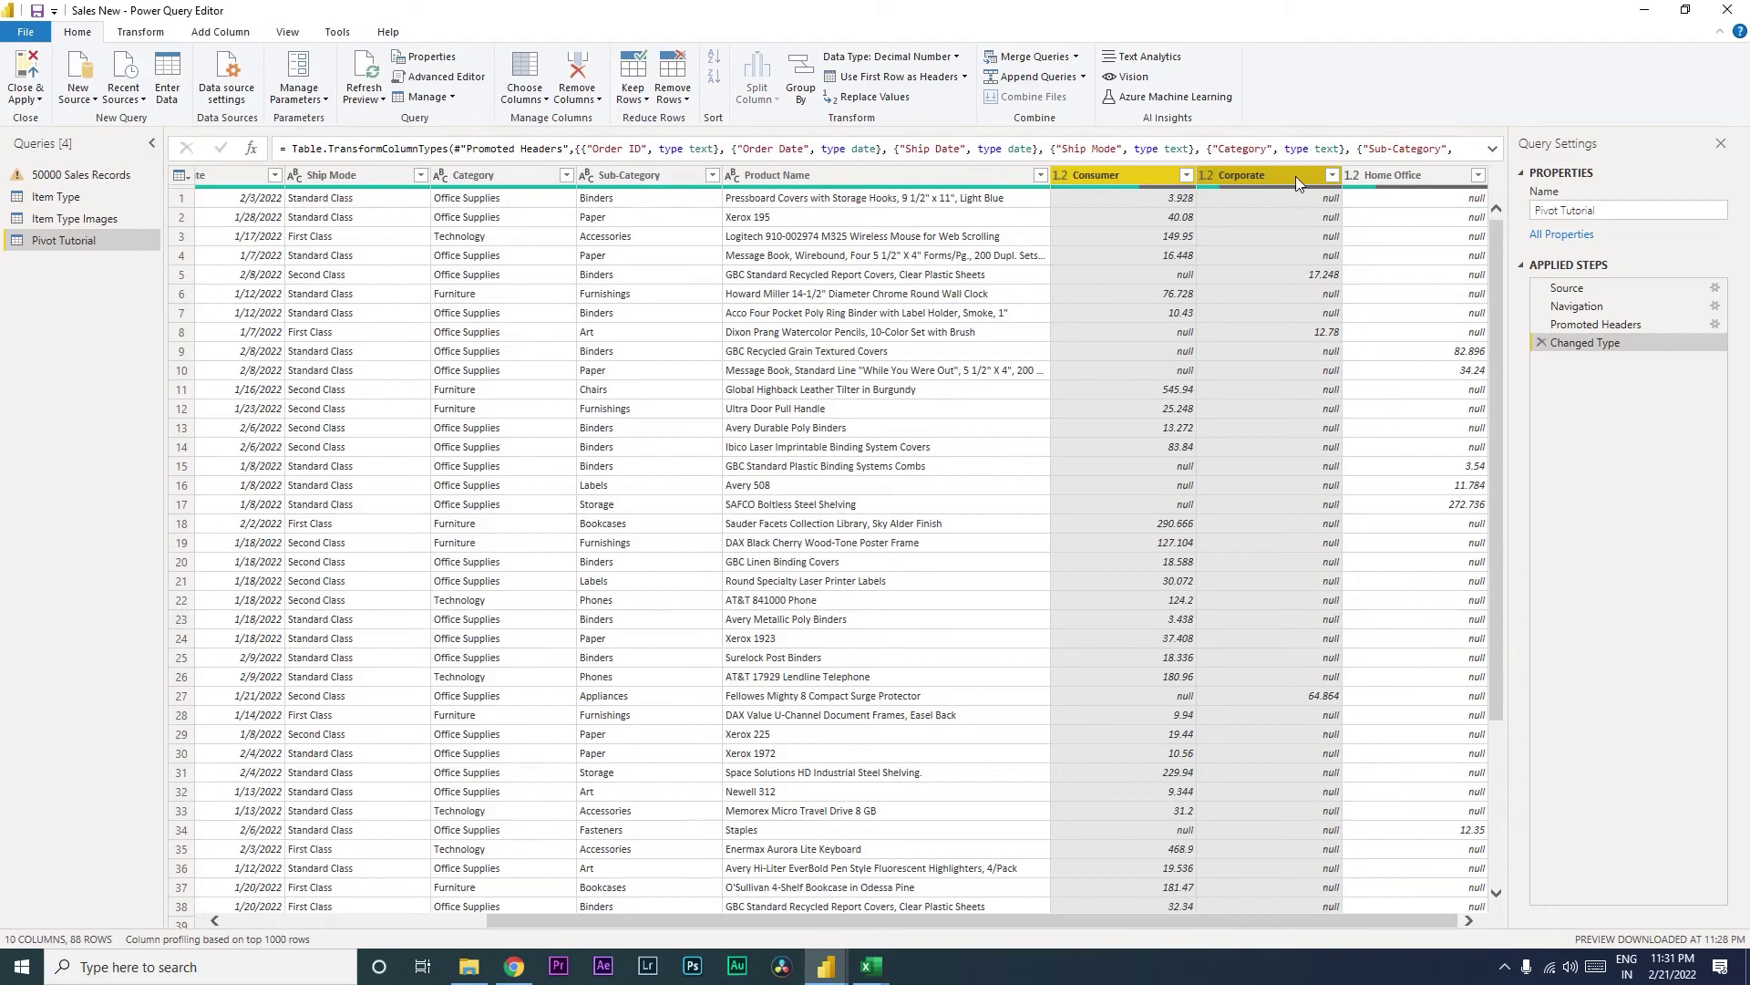
pyautogui.keyDown('ctrl'); pyautogui.click(1386, 177); pyautogui.keyUp('ctrl')
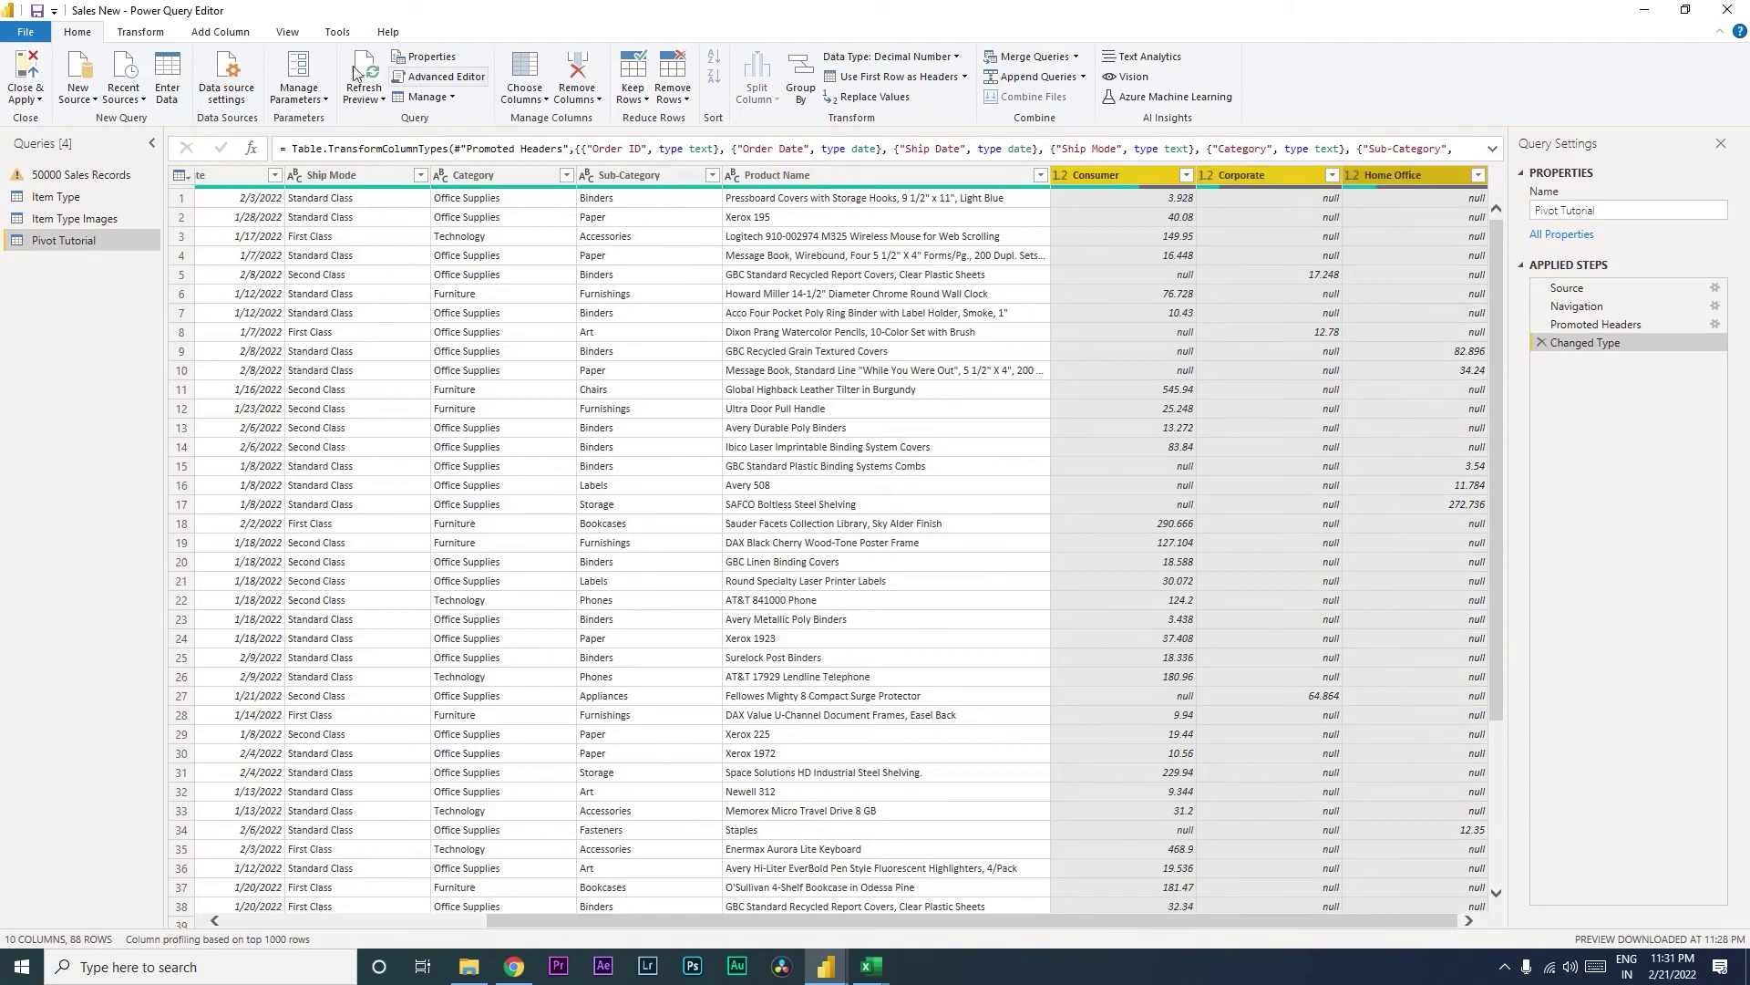
pyautogui.click(152, 36)
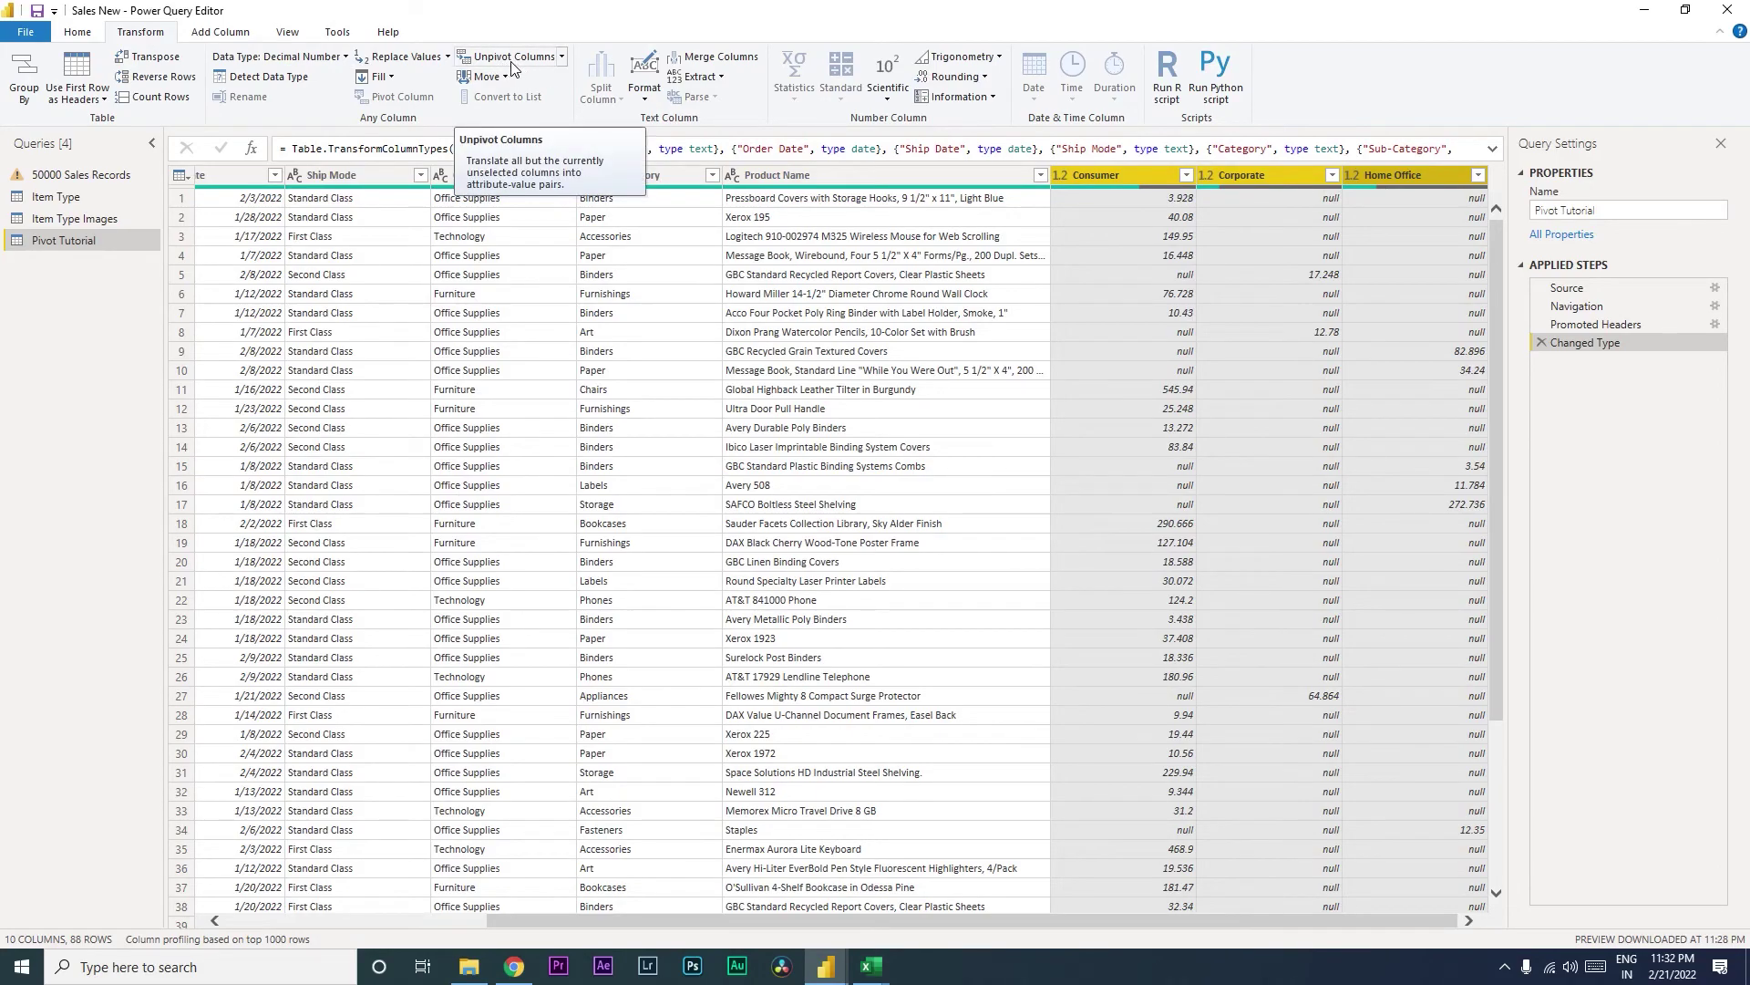
# Step: Unpivot the three category columns so their sales become Attribute and Value rows
pyautogui.click(563, 65)
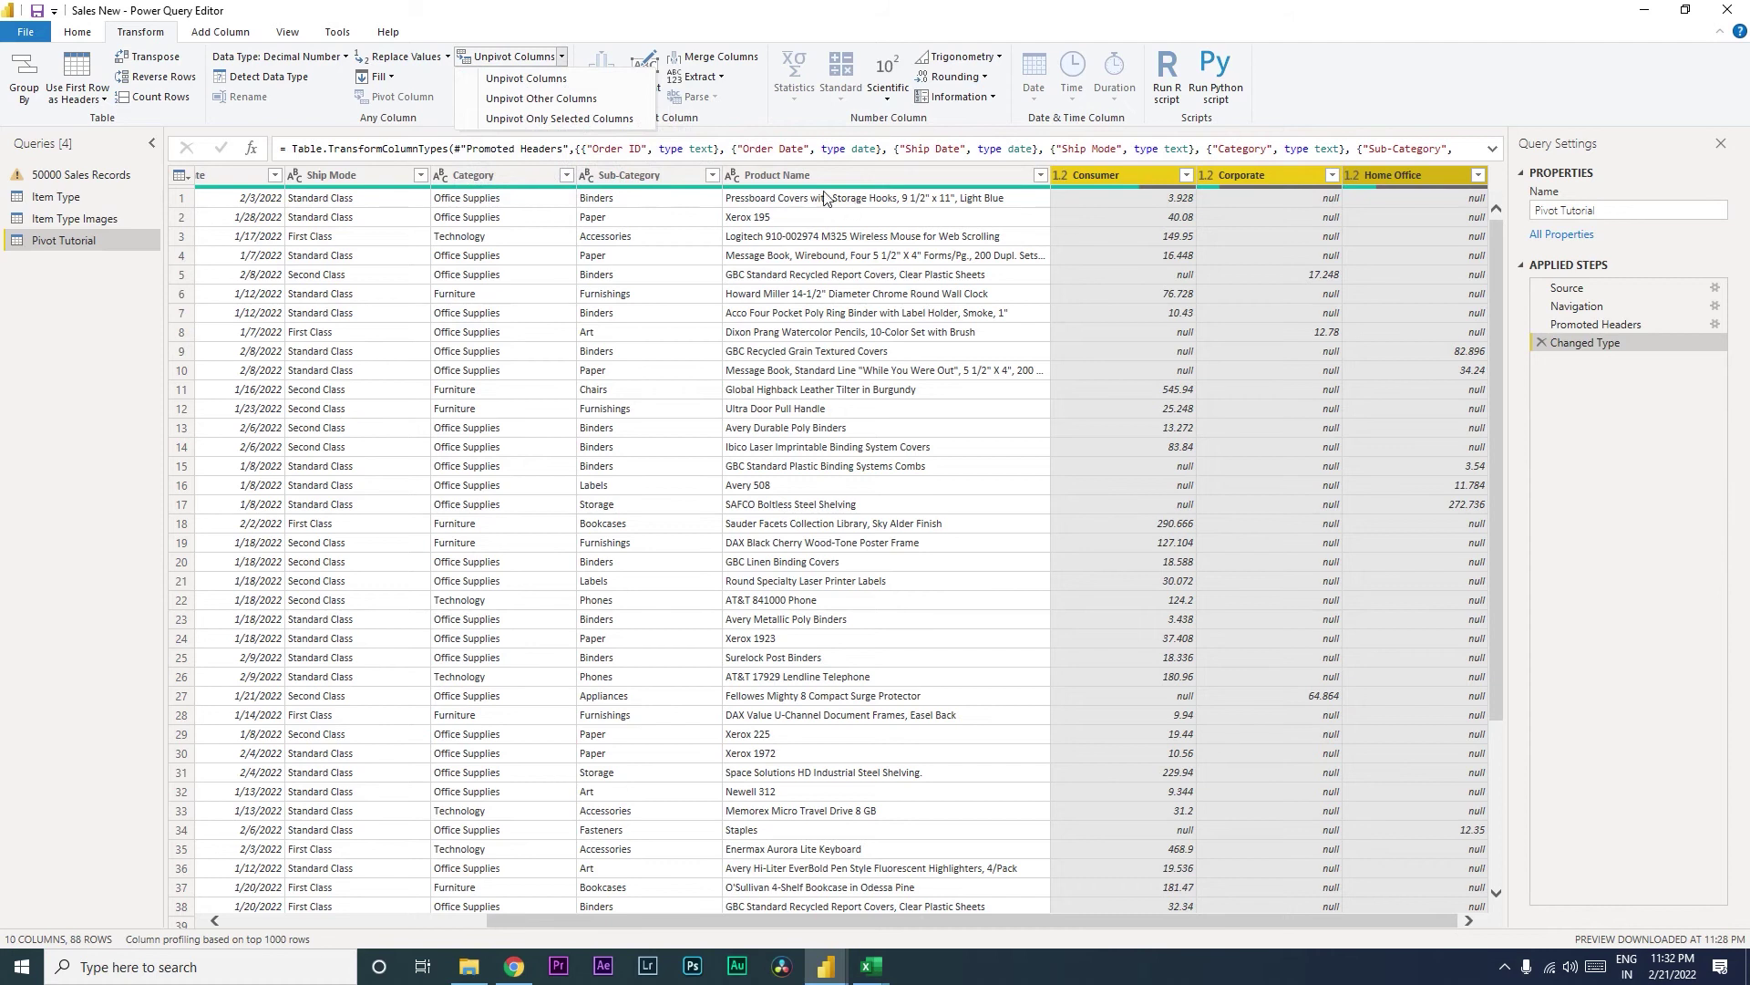
pyautogui.click(527, 98)
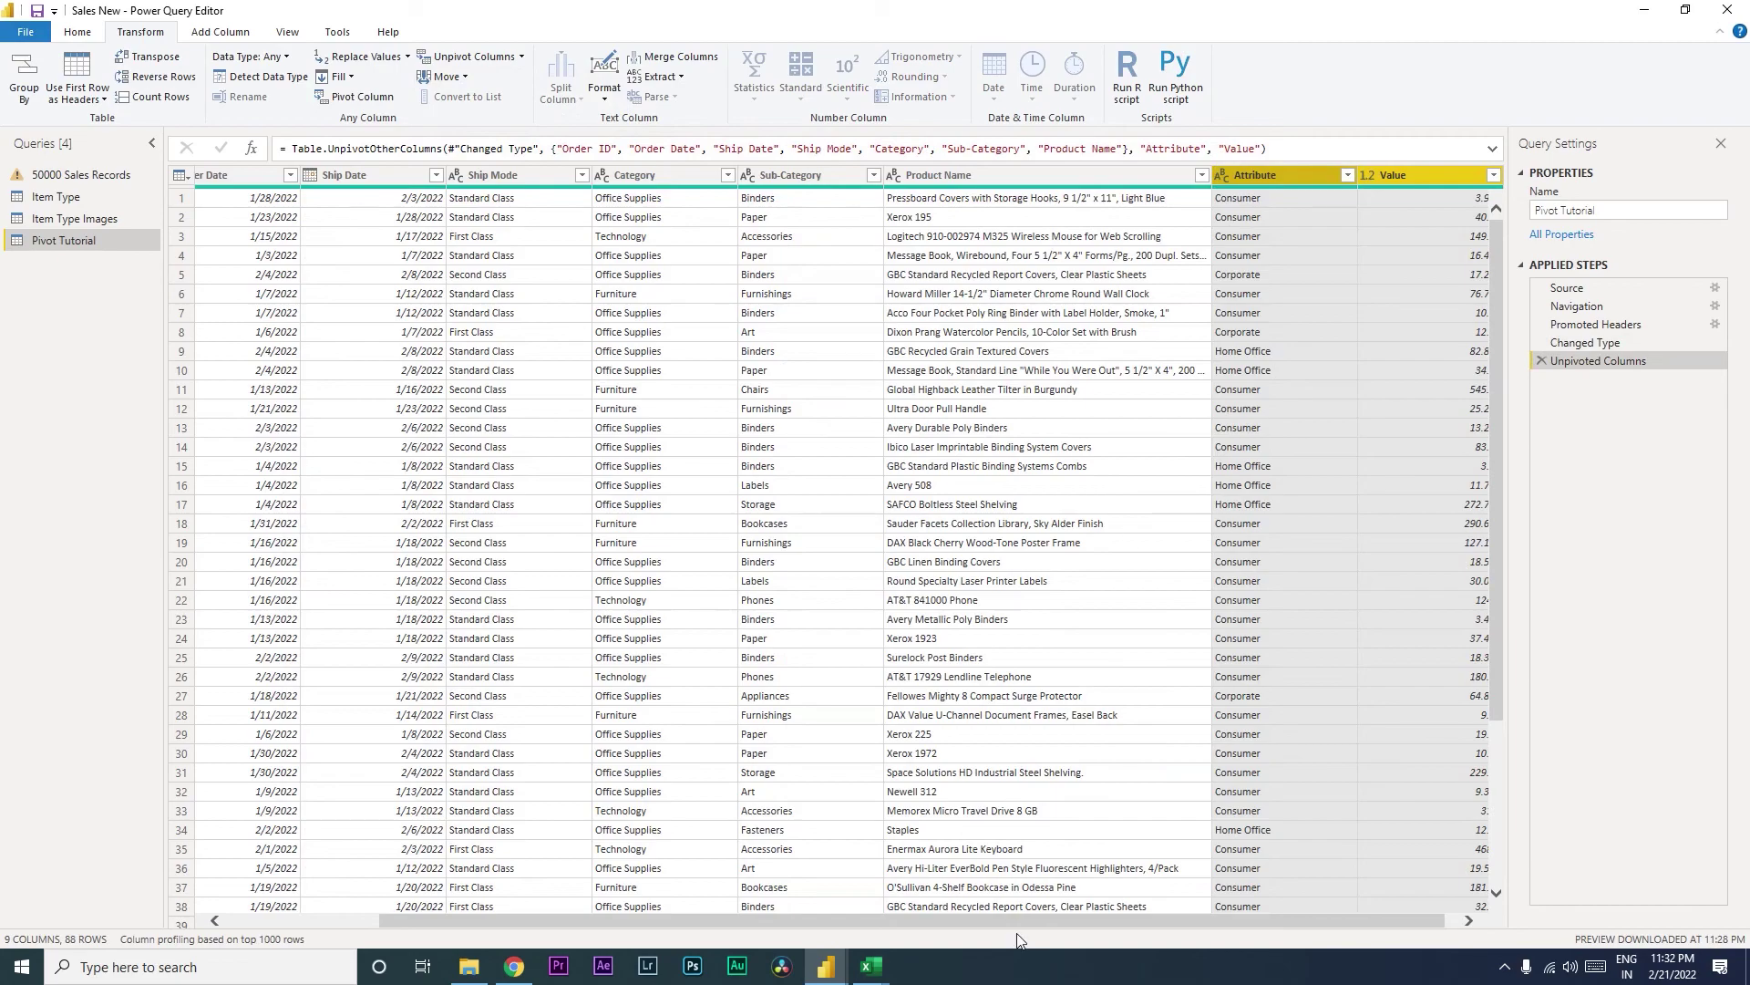
pyautogui.moveTo(1015, 919); pyautogui.dragTo(1151, 921)
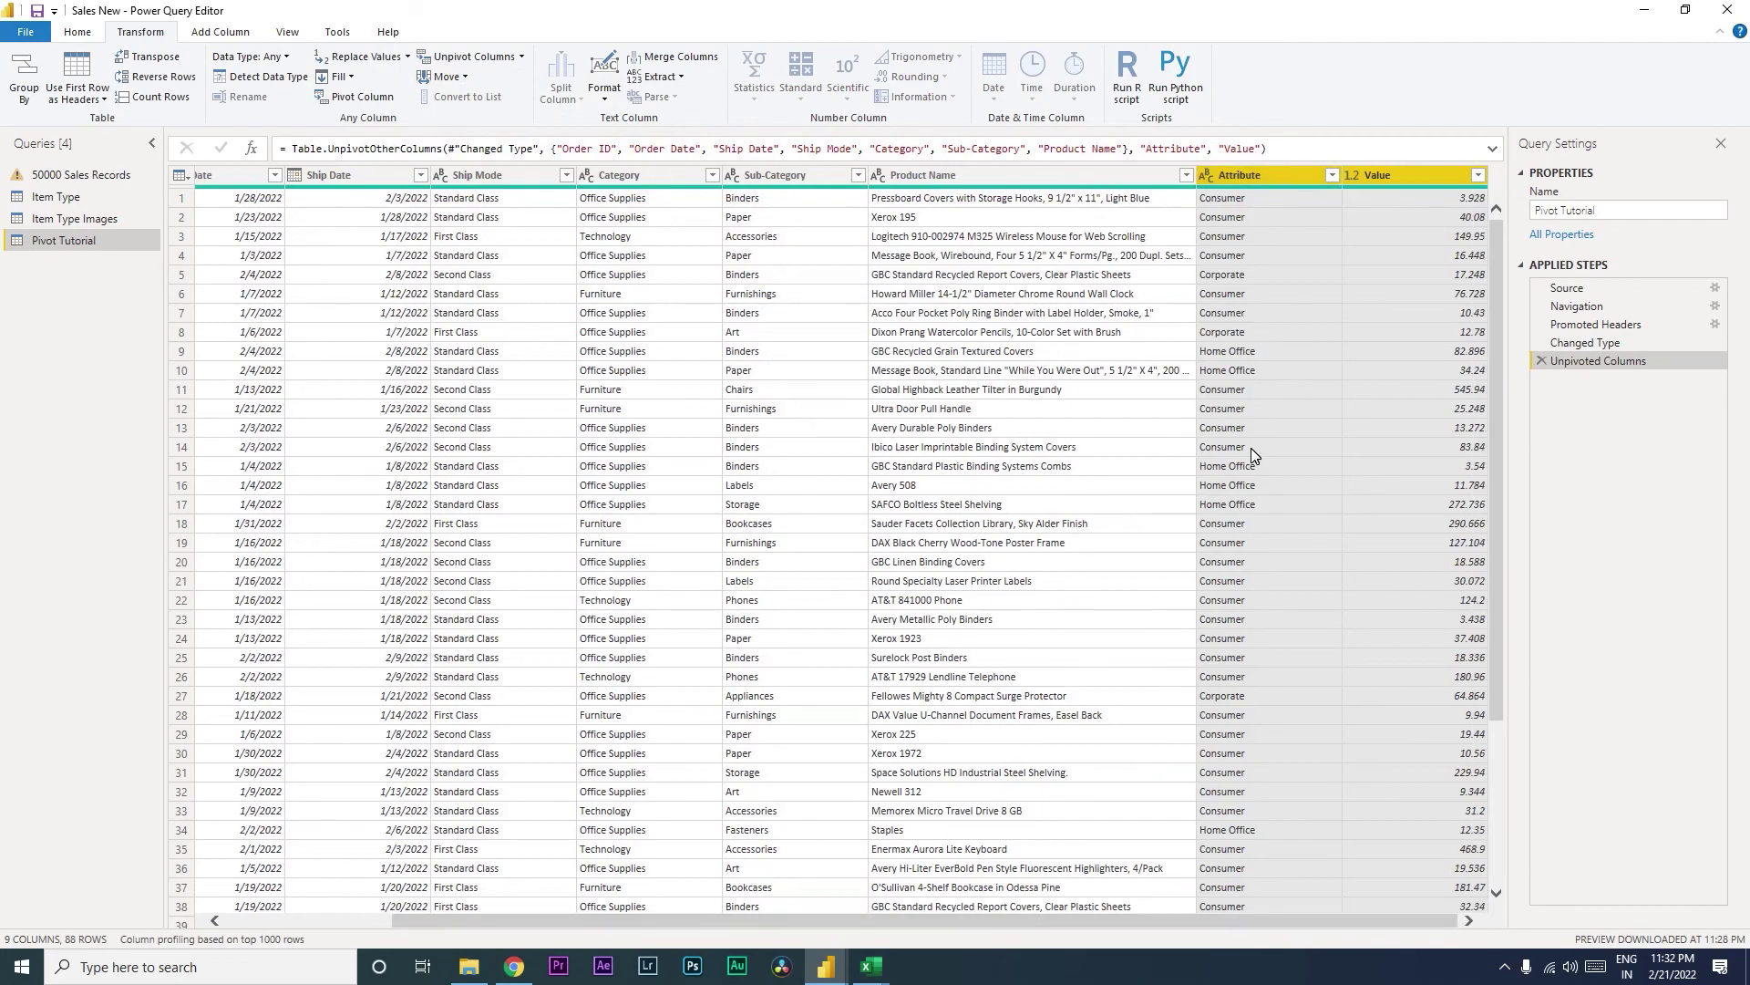
pyautogui.click(1253, 175)
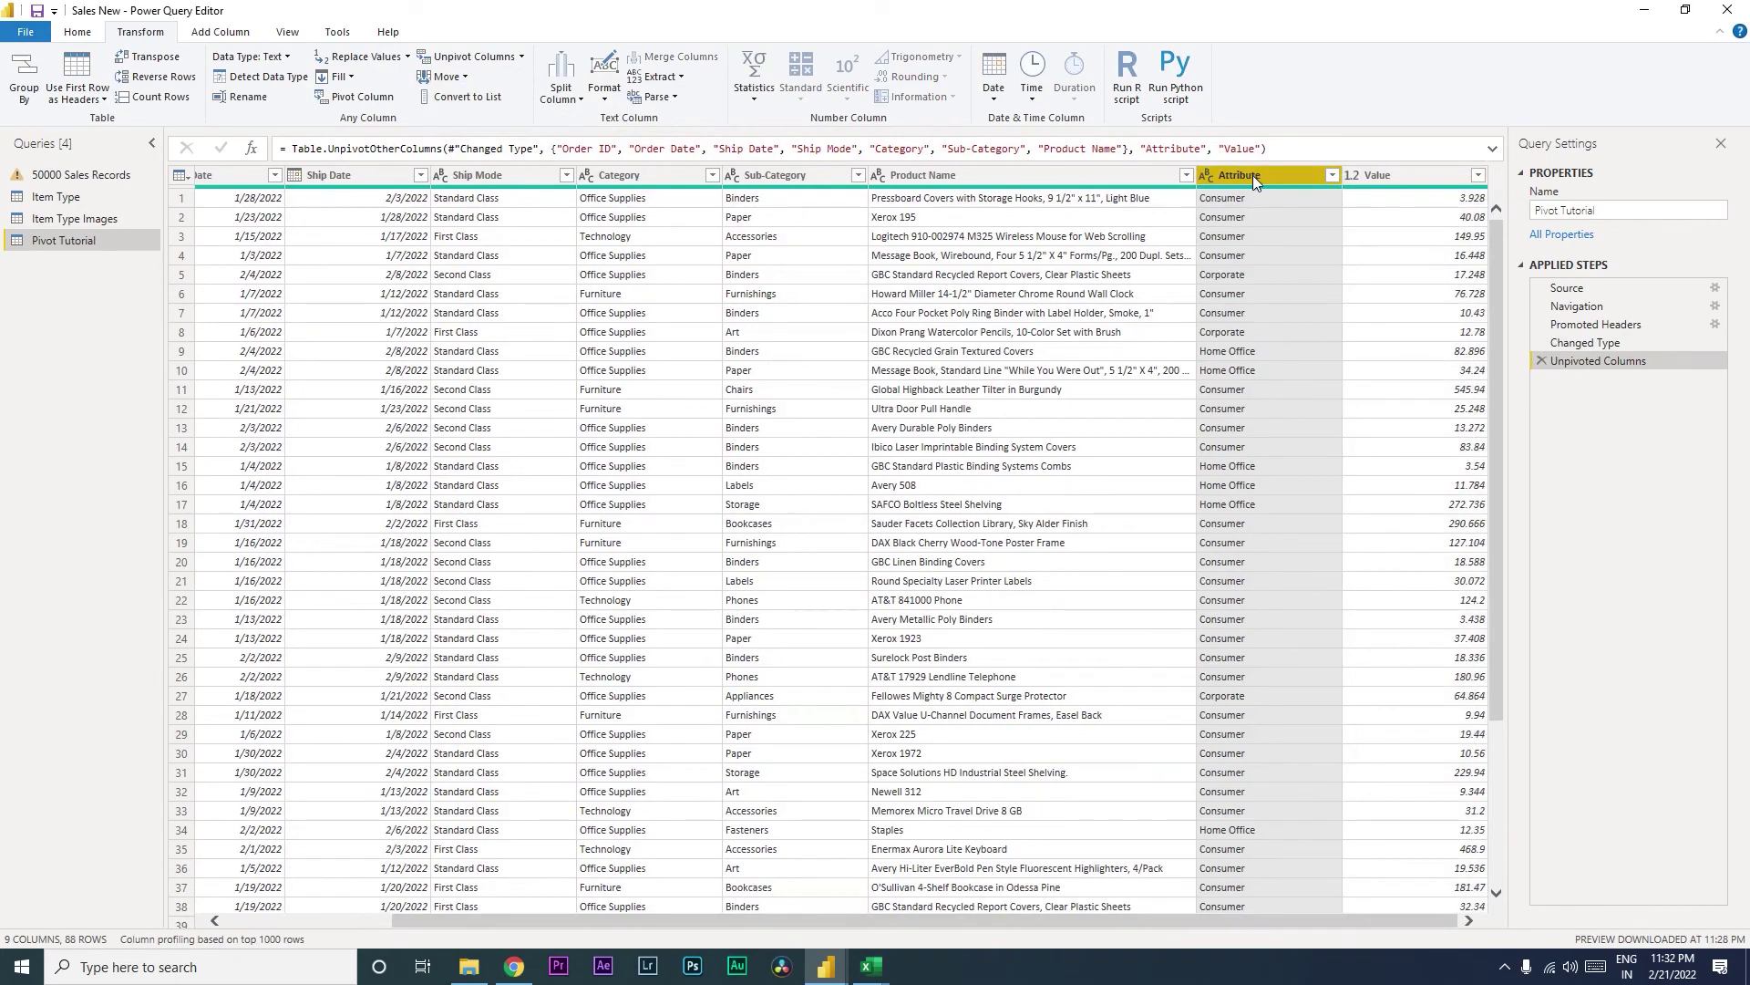
pyautogui.click(1332, 175)
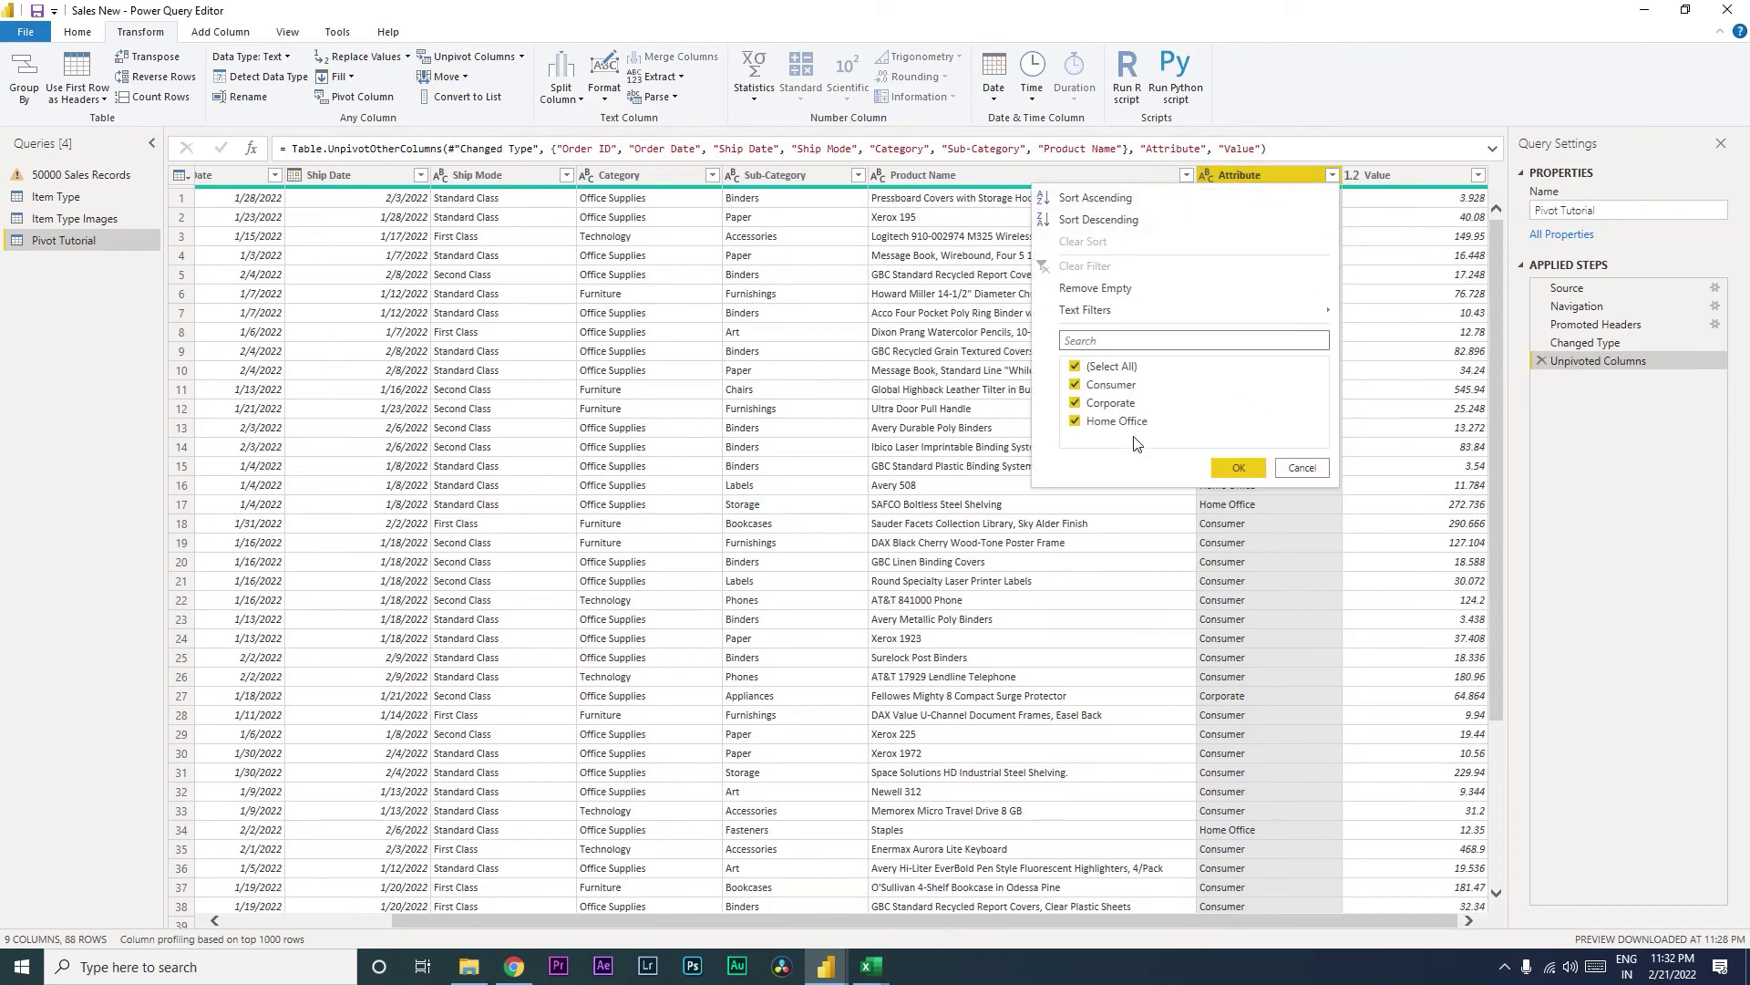
pyautogui.click(1297, 468)
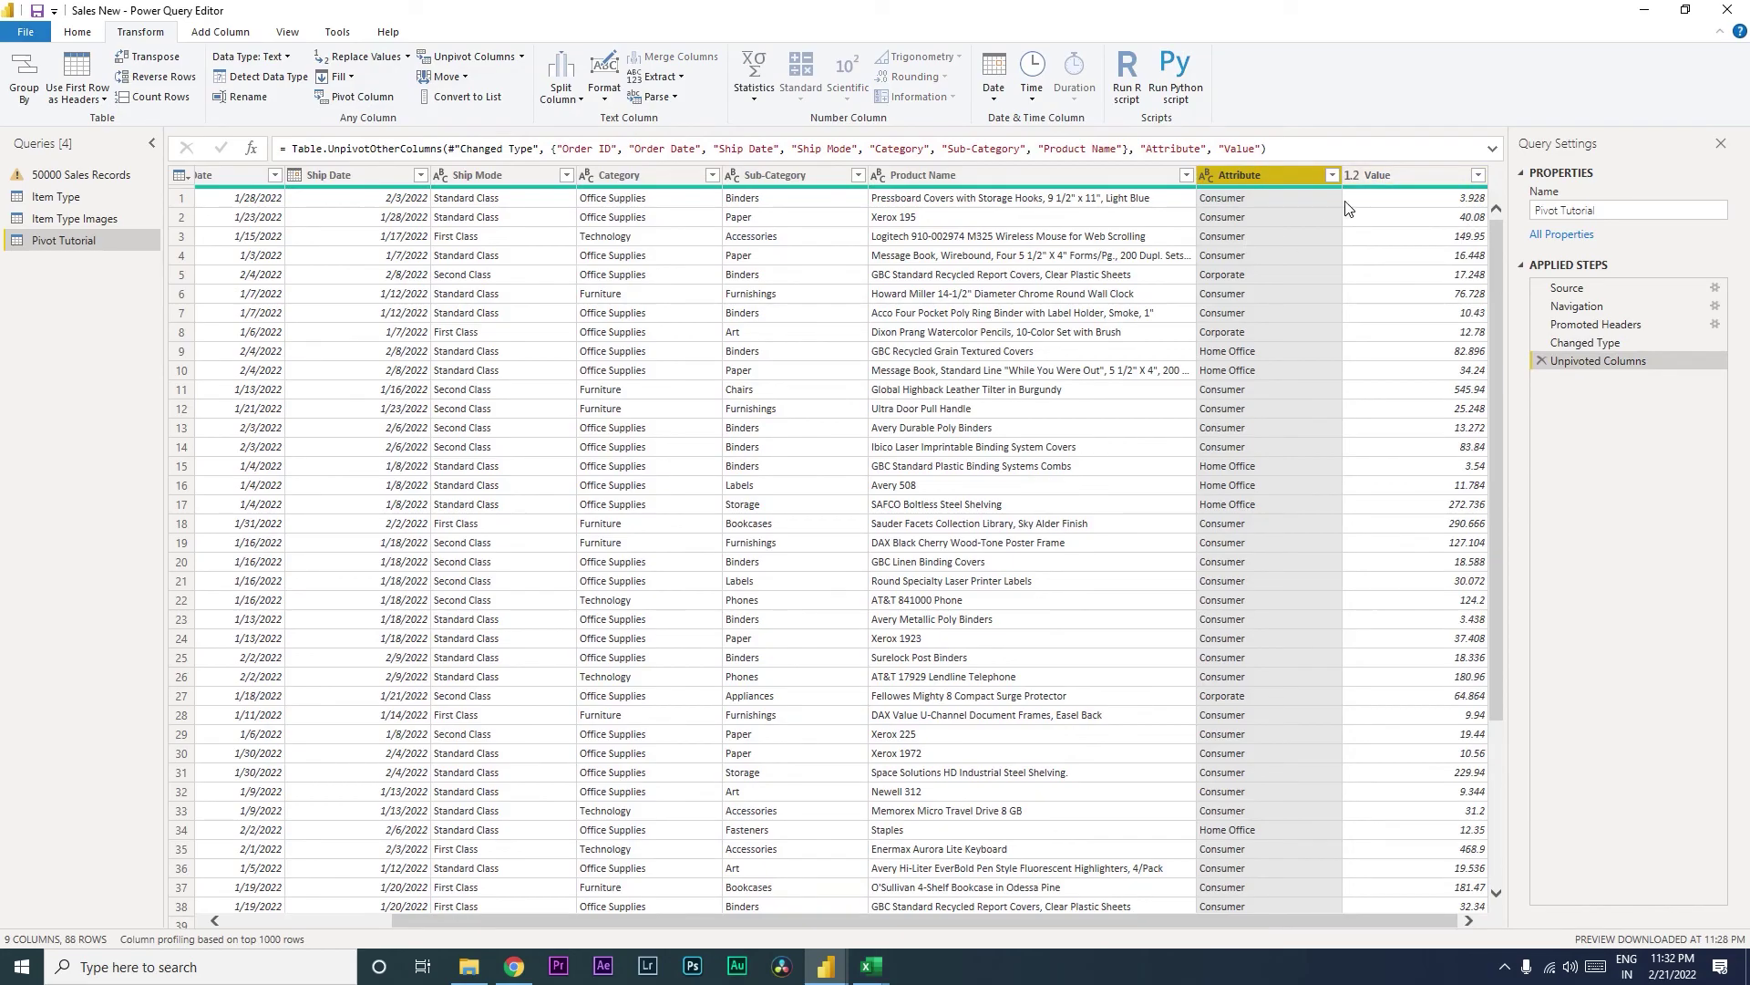
pyautogui.click(1376, 175)
pyautogui.click(1249, 179)
# Step: Rename the Attribute column to 'Category New'
pyautogui.rightClick(1249, 182)
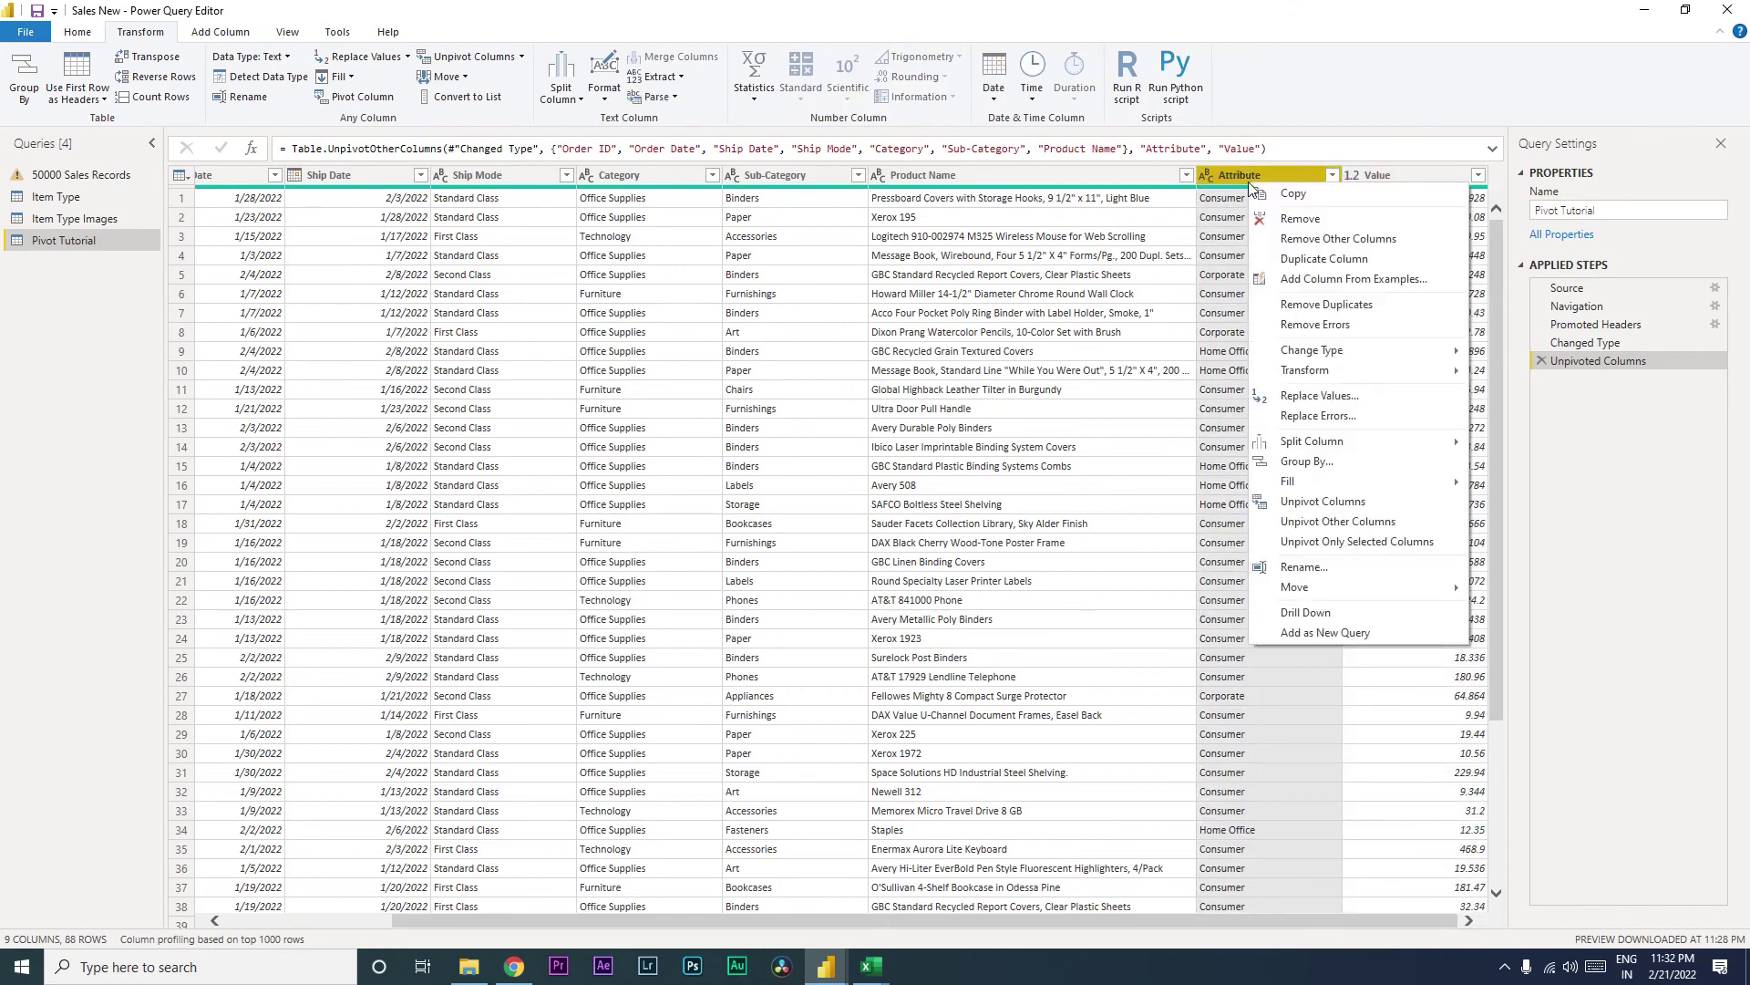
pyautogui.click(1337, 567)
pyautogui.write('Category')
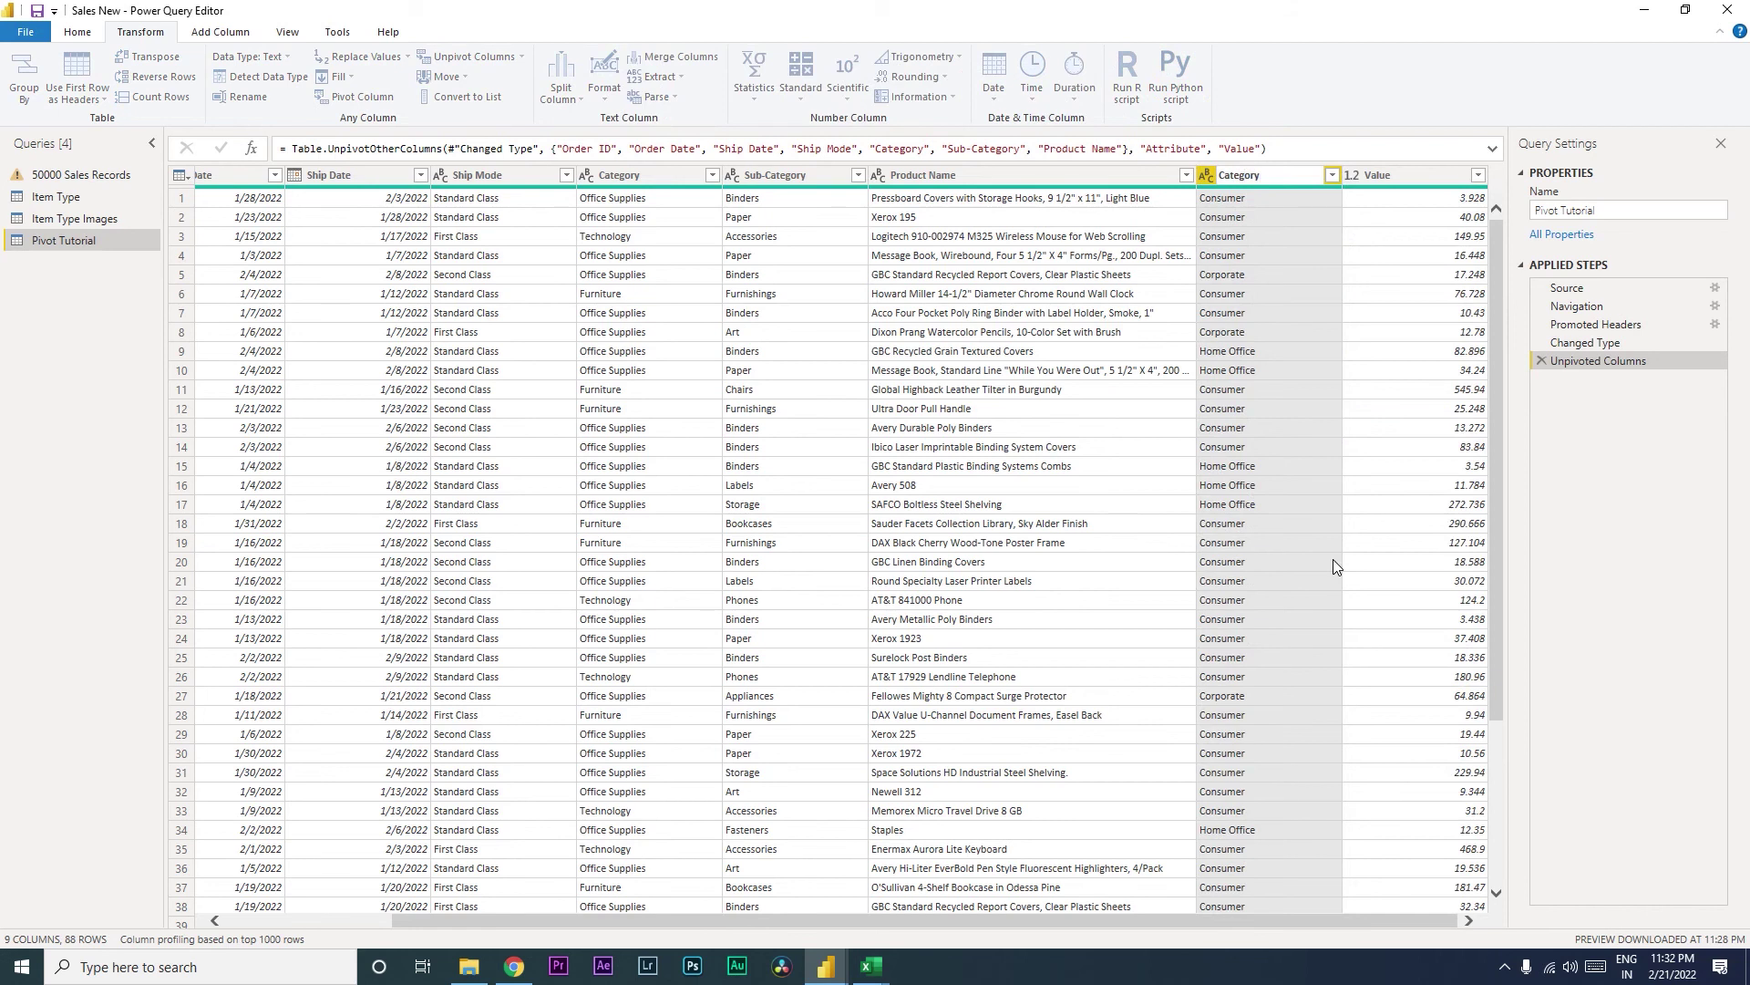
pyautogui.press('Return')
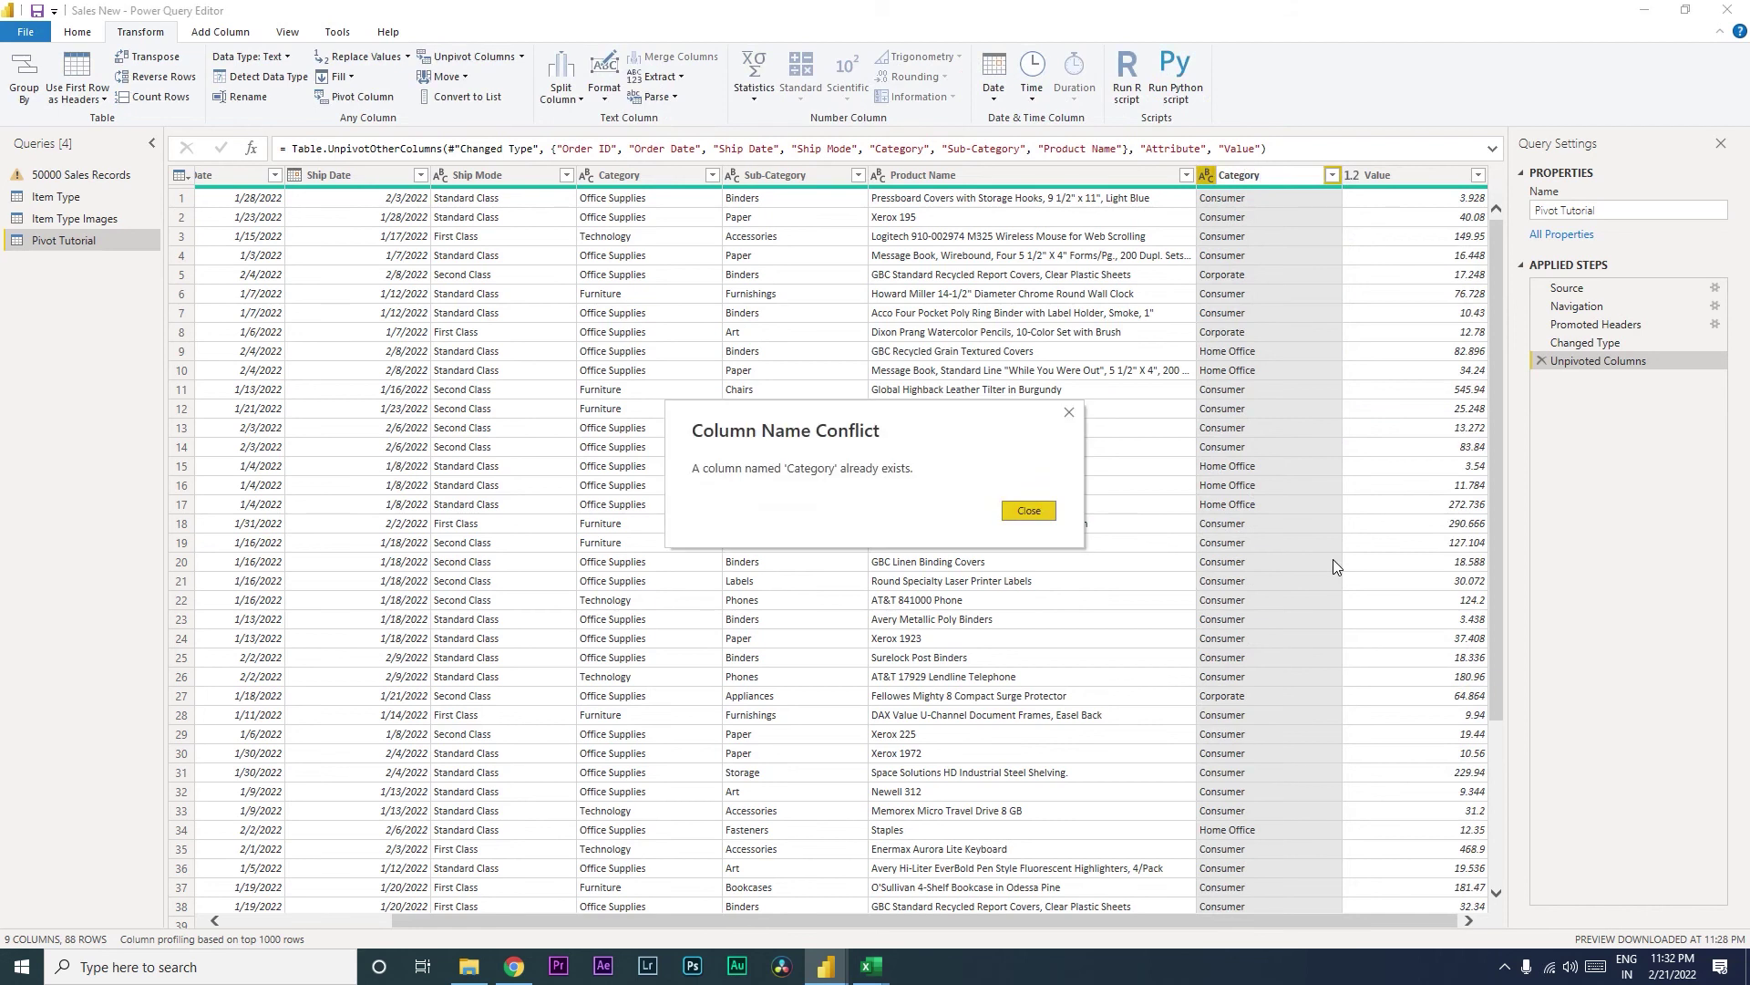
pyautogui.click(1040, 520)
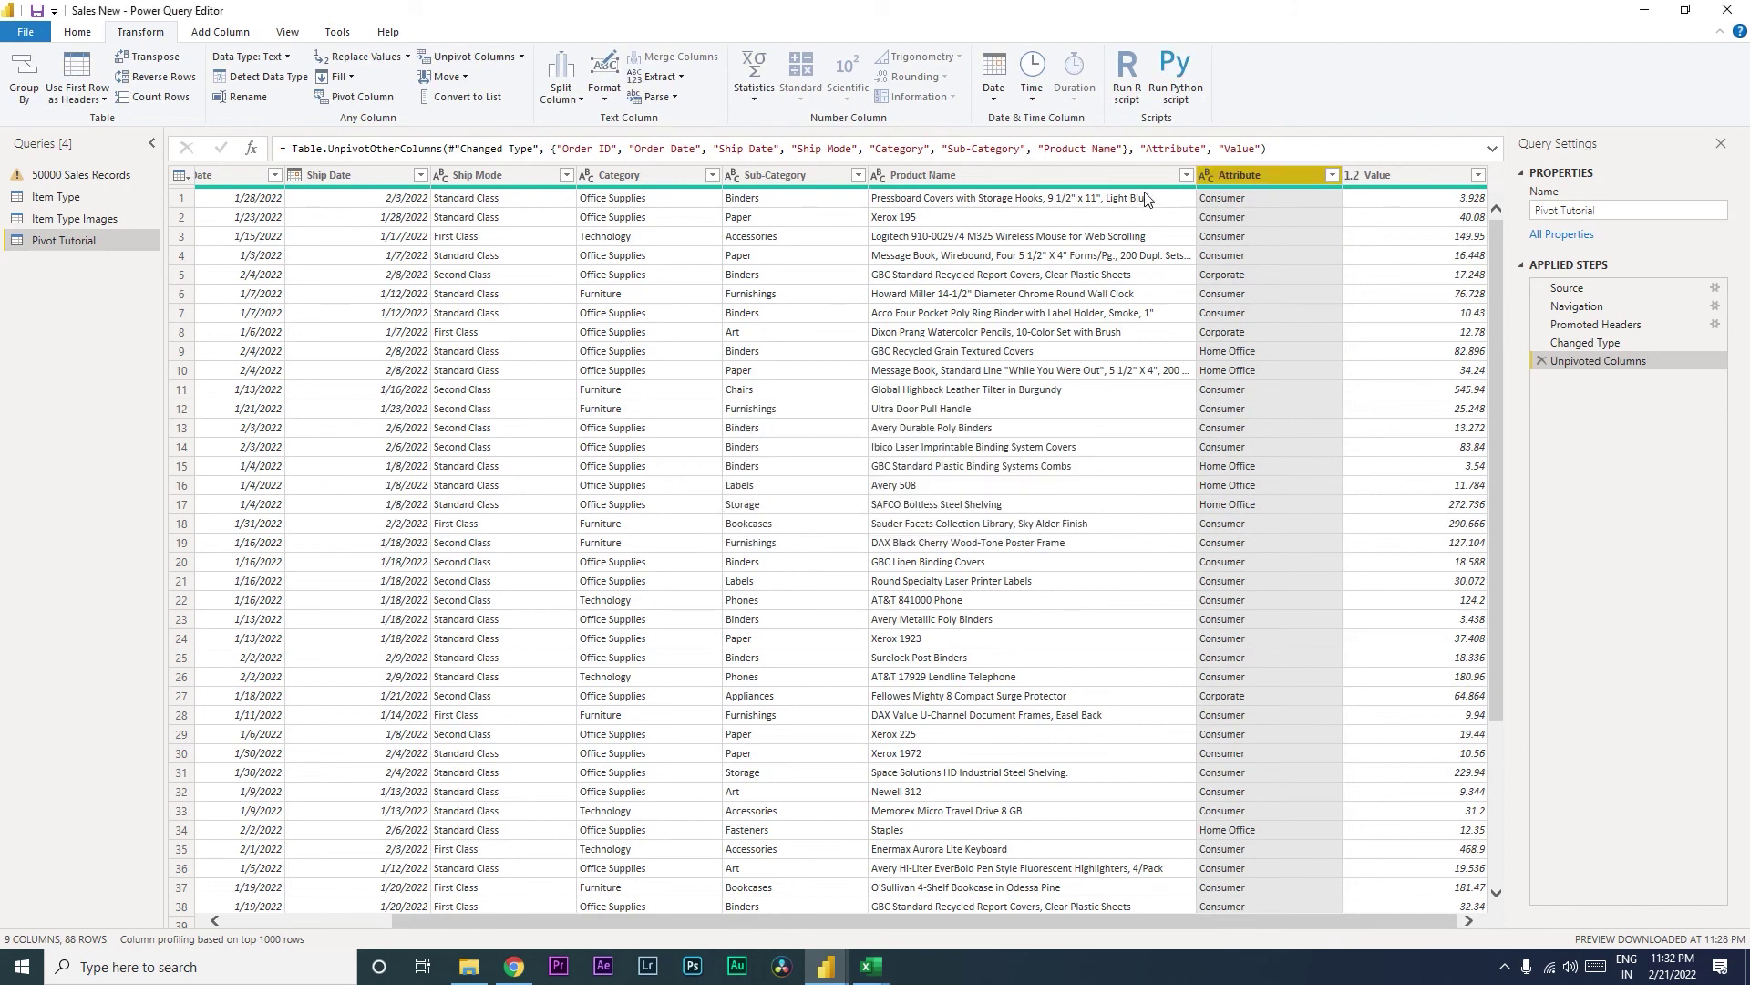
pyautogui.rightClick(1255, 179)
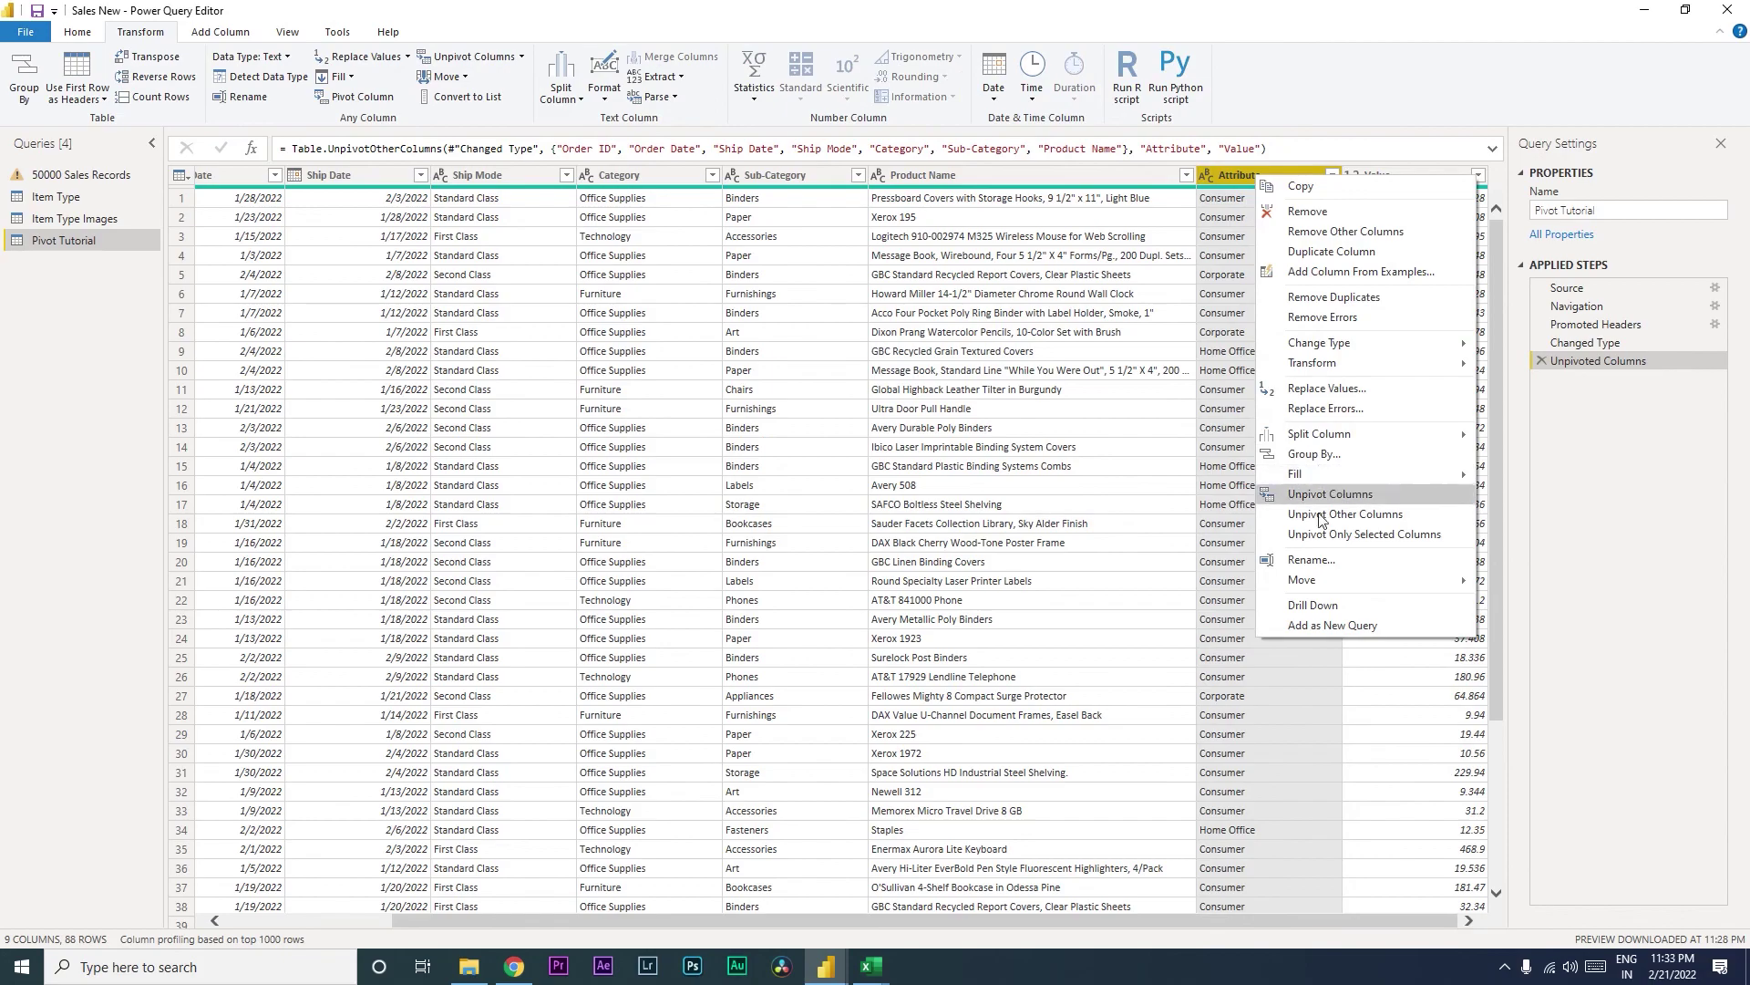
pyautogui.click(1321, 566)
pyautogui.write('Categ')
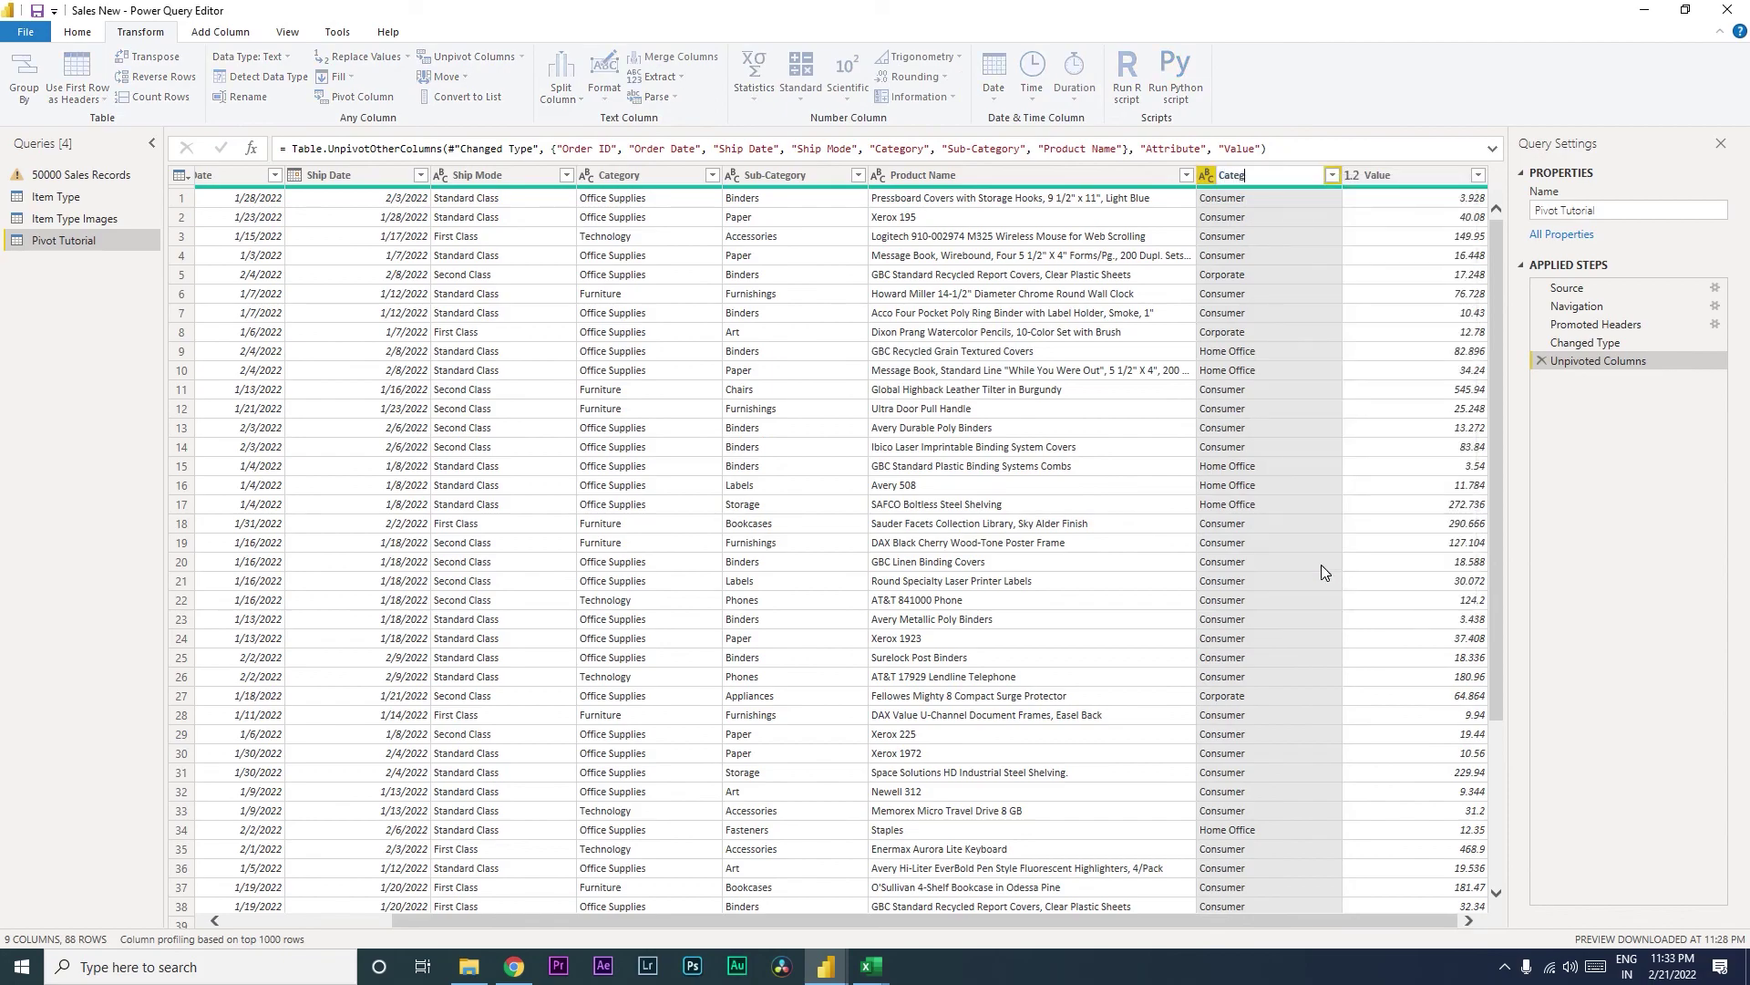
pyautogui.write('ory New')
pyautogui.press('Return')
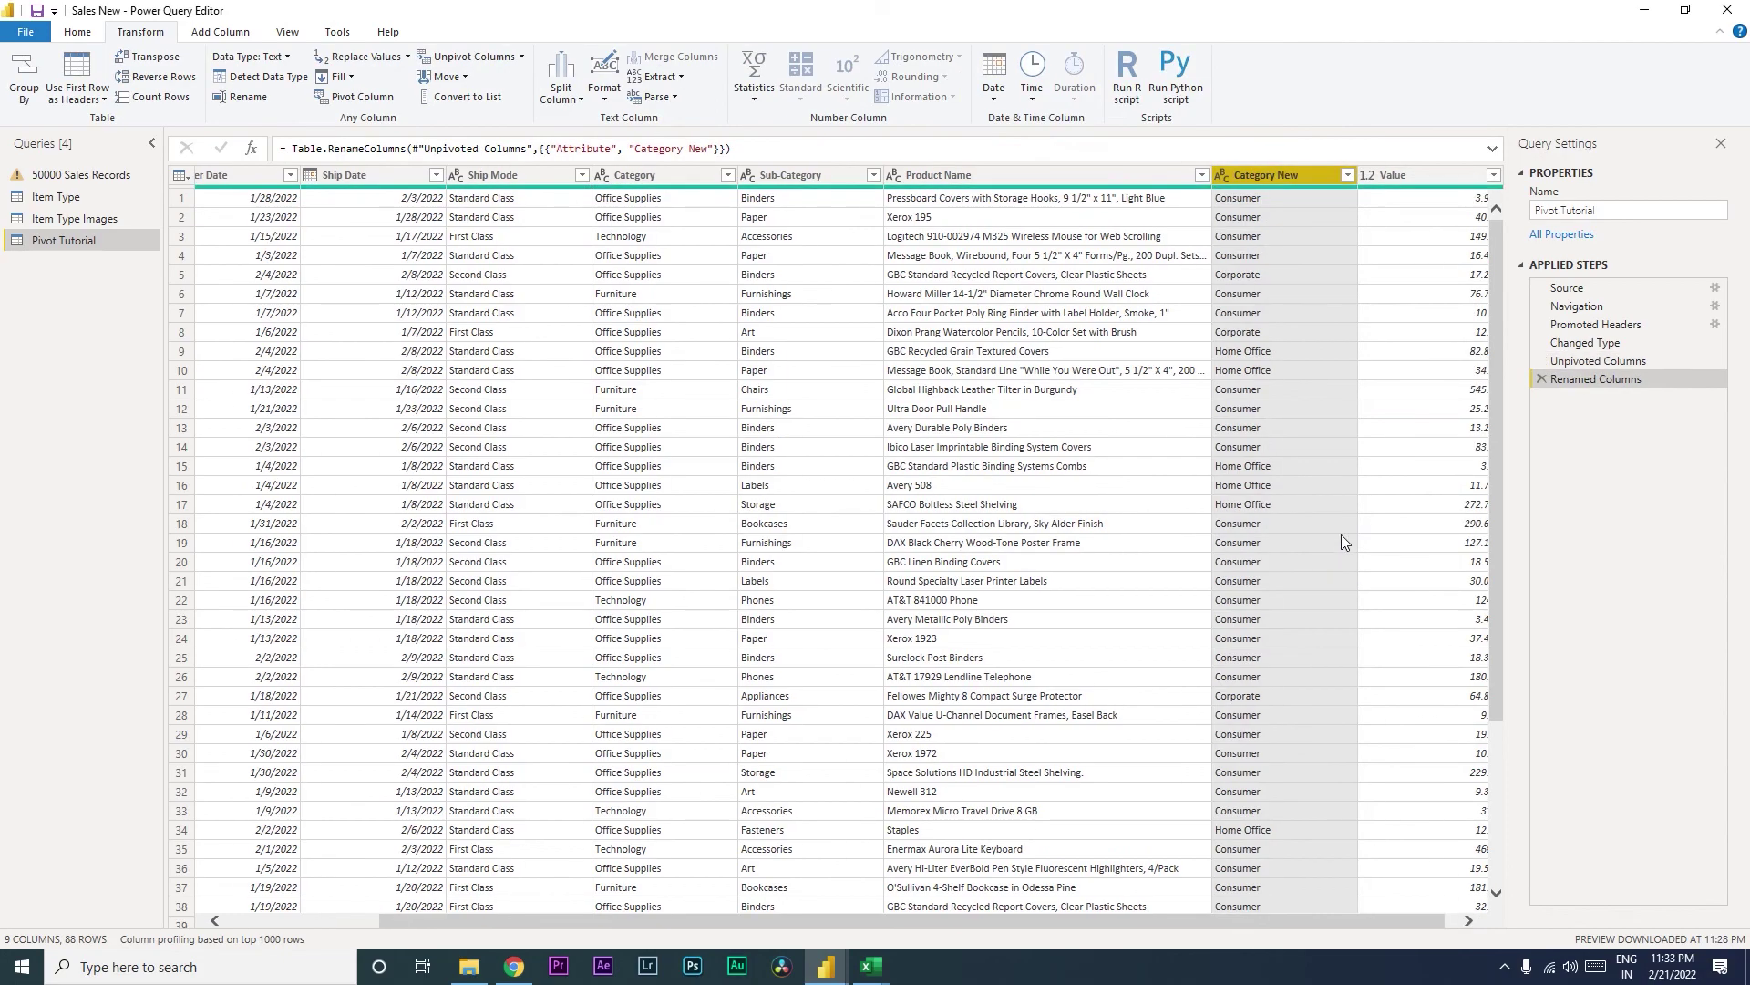
# Step: Rename the Value column to 'Sales'
pyautogui.rightClick(1416, 179)
pyautogui.click(1495, 540)
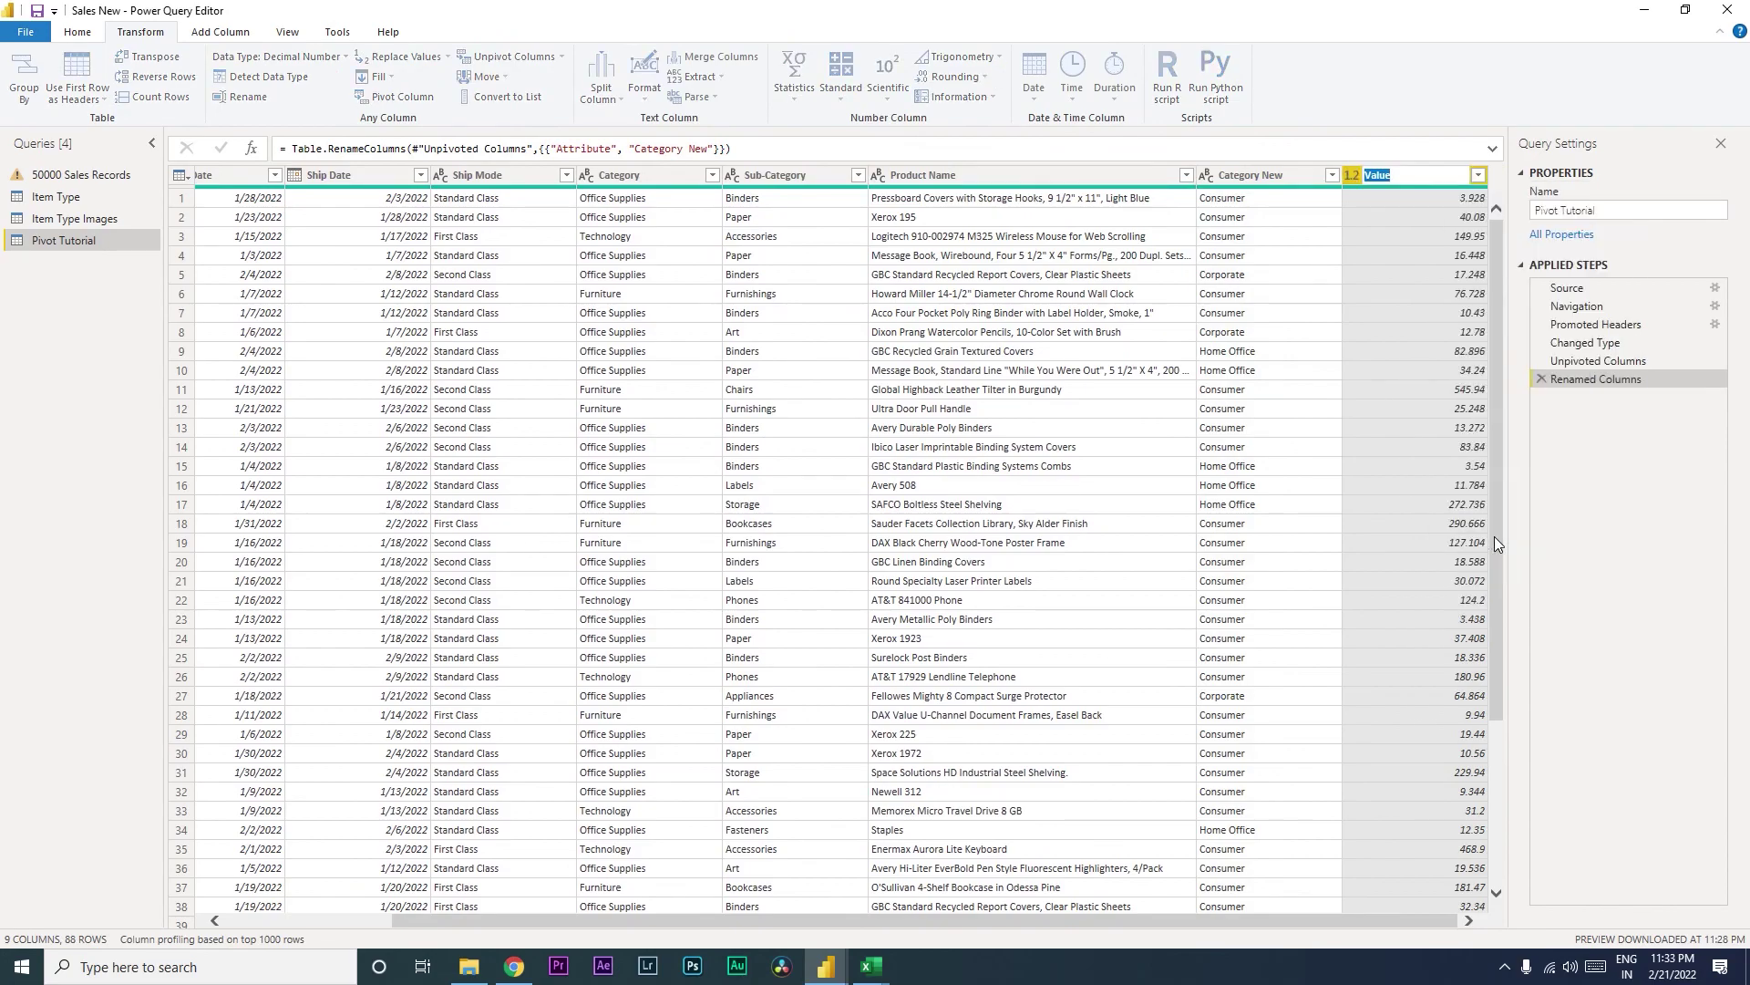
pyautogui.write('Sales')
pyautogui.press('Return')
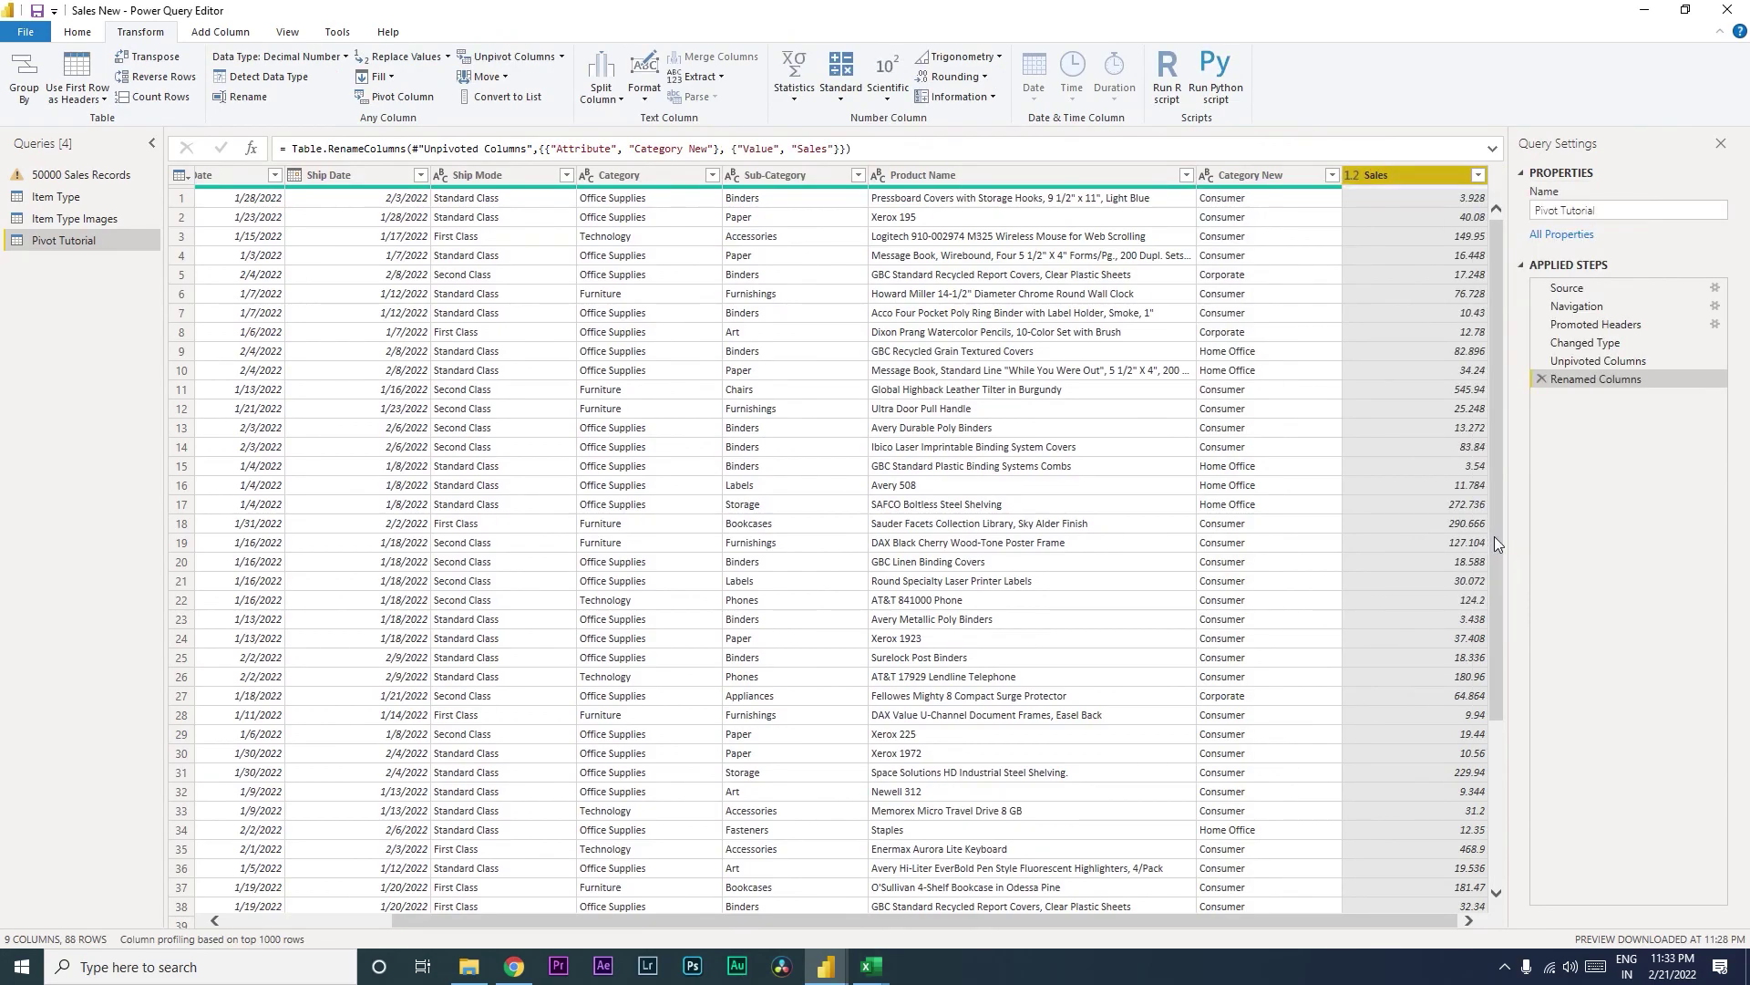
pyautogui.click(1243, 180)
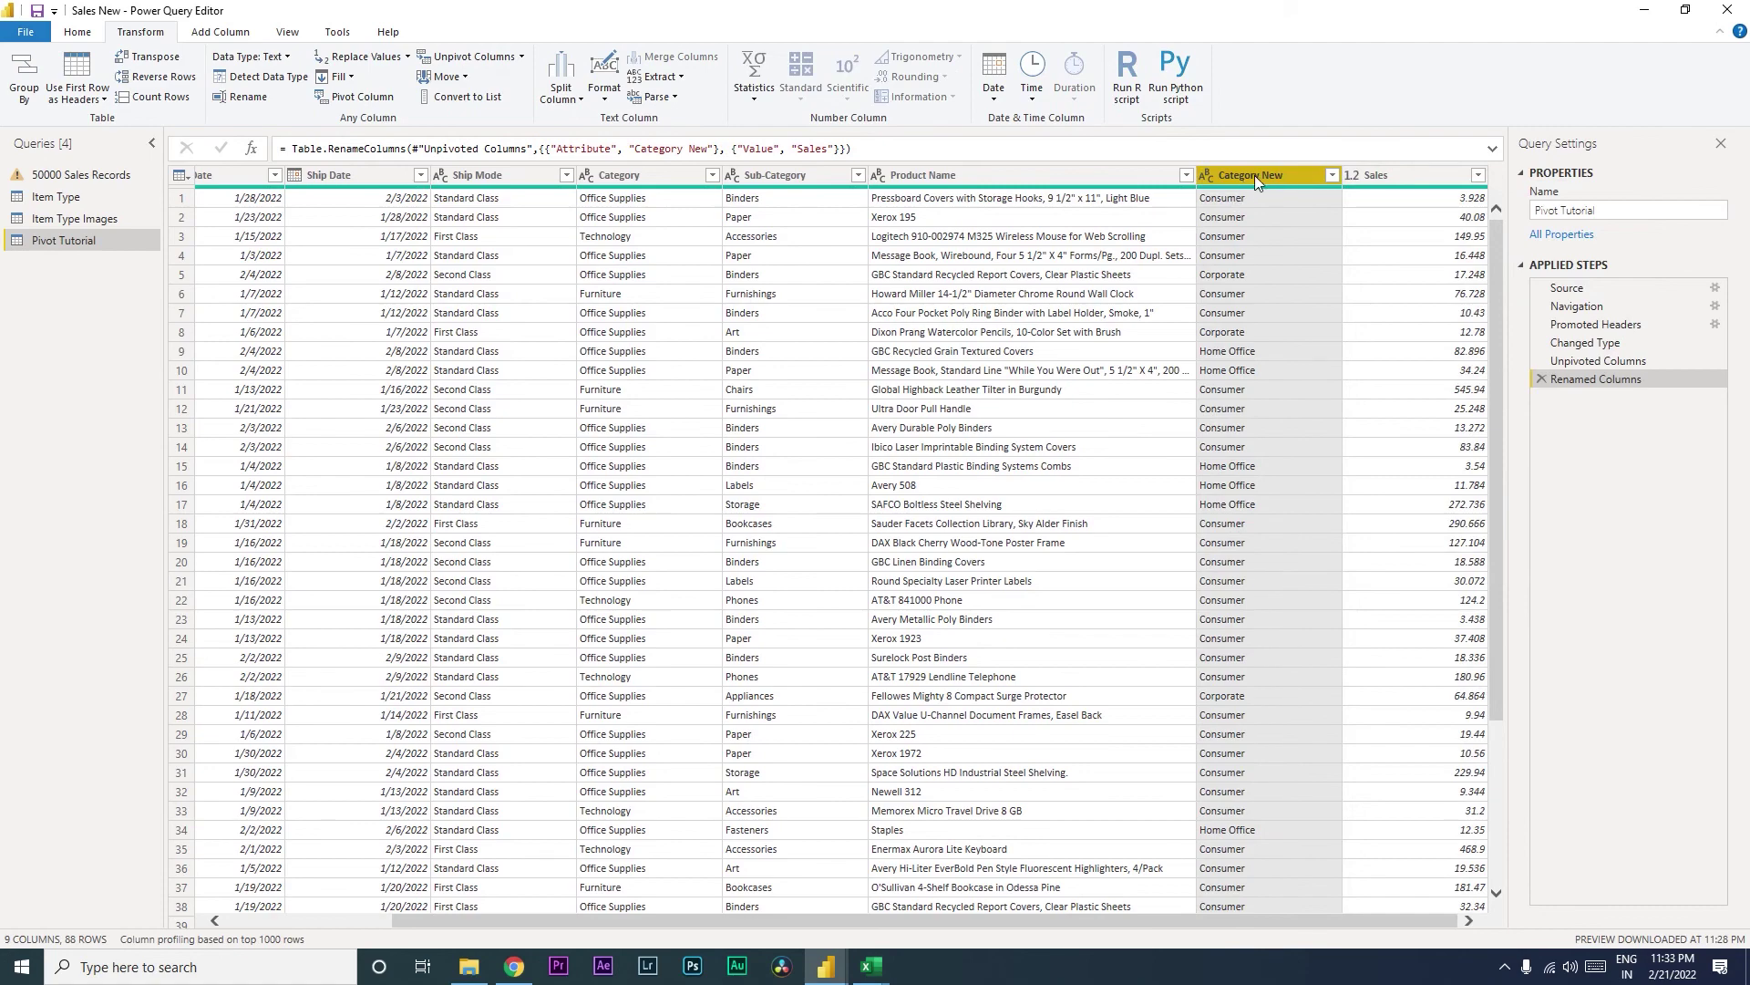
# Step: Pivot the Category New column using Sales as the values column
pyautogui.keyDown('ctrl'); pyautogui.click(1379, 172); pyautogui.keyUp('ctrl')
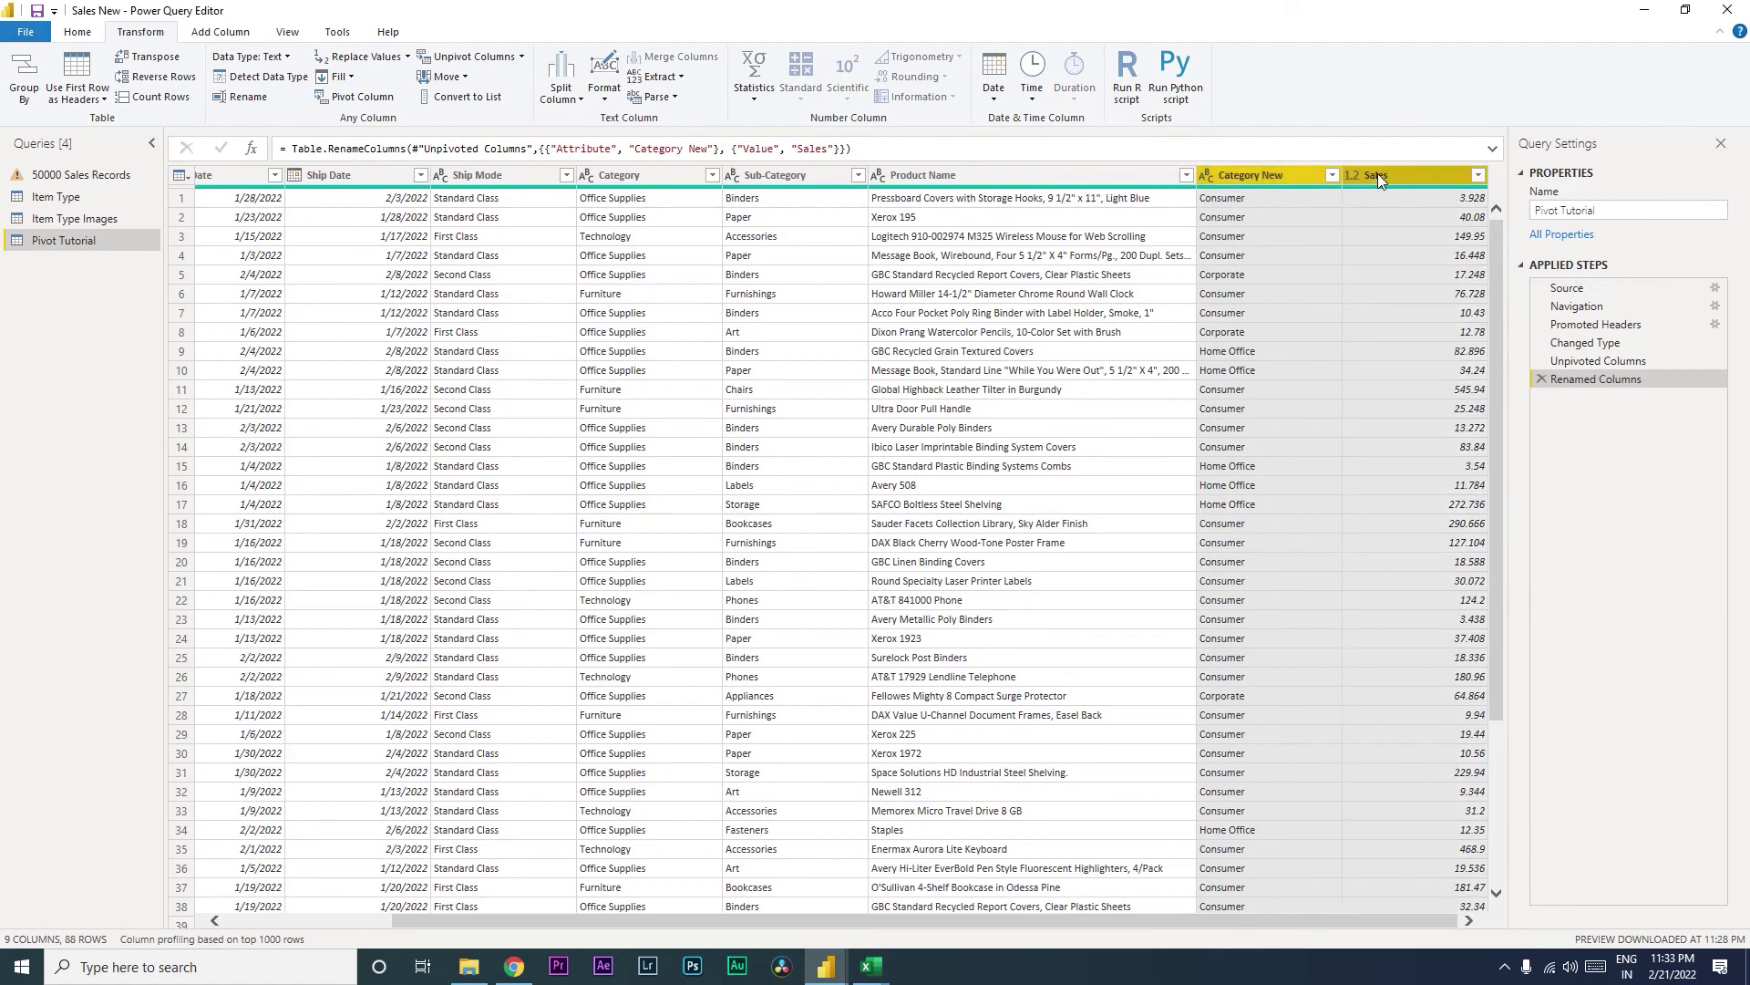
pyautogui.click(354, 97)
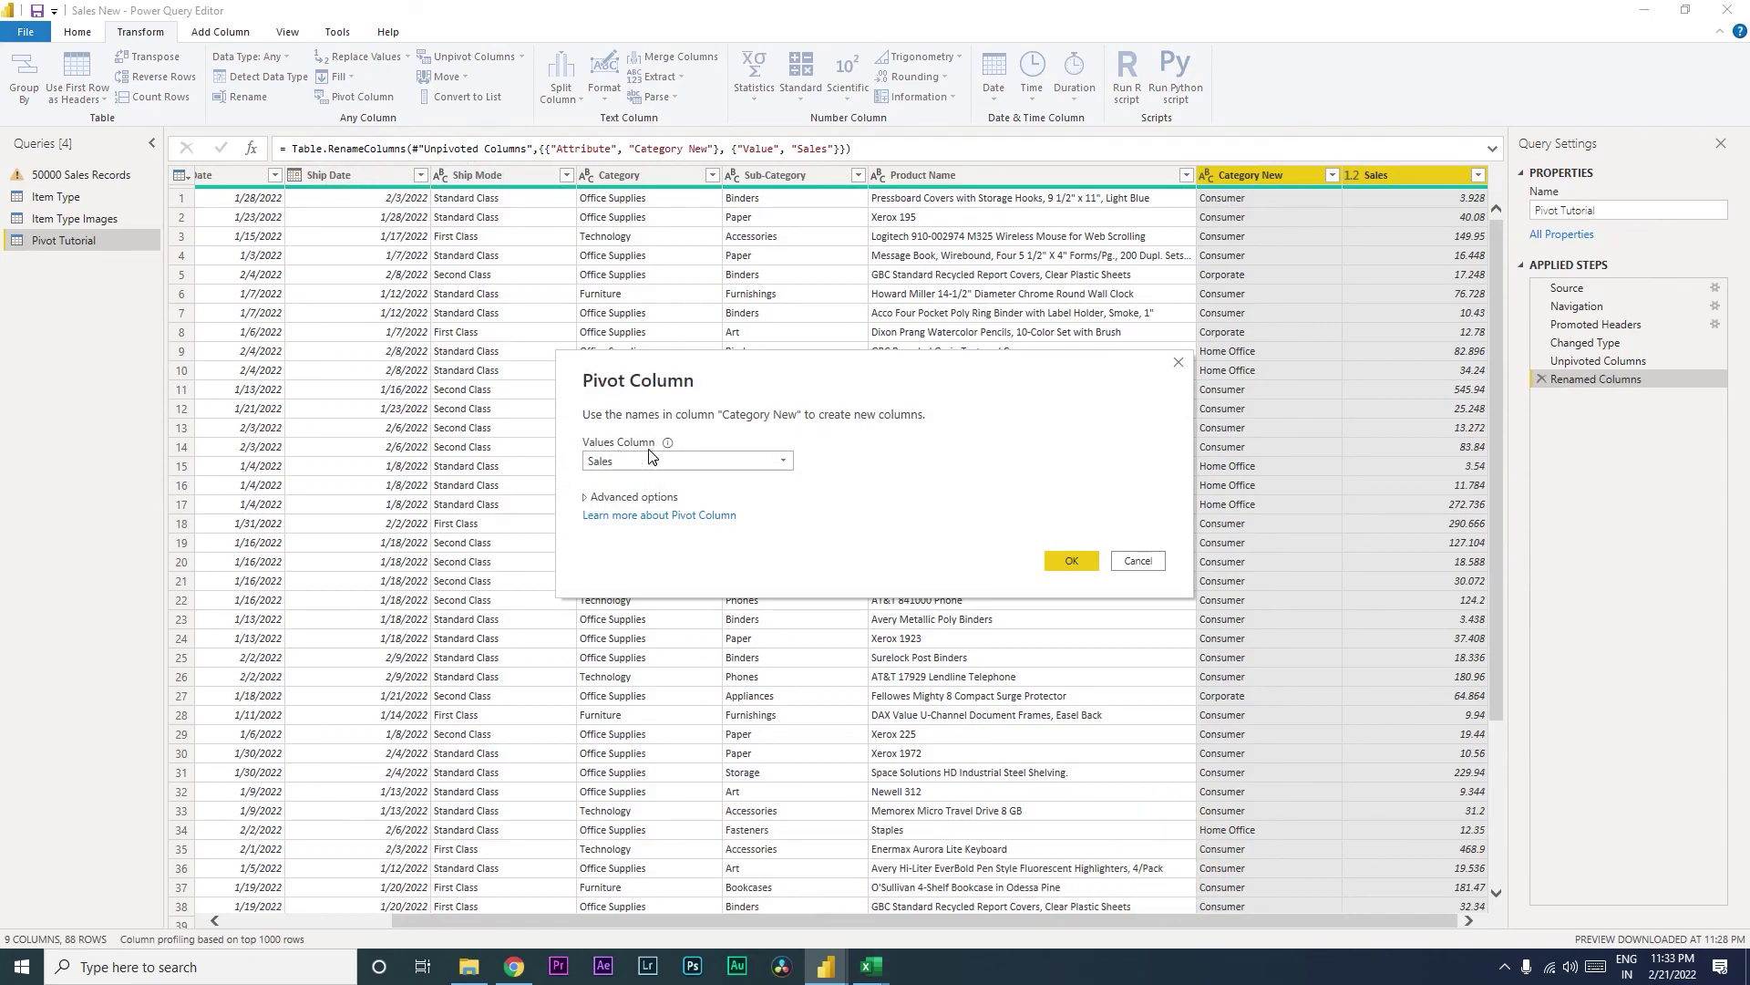
pyautogui.click(1075, 560)
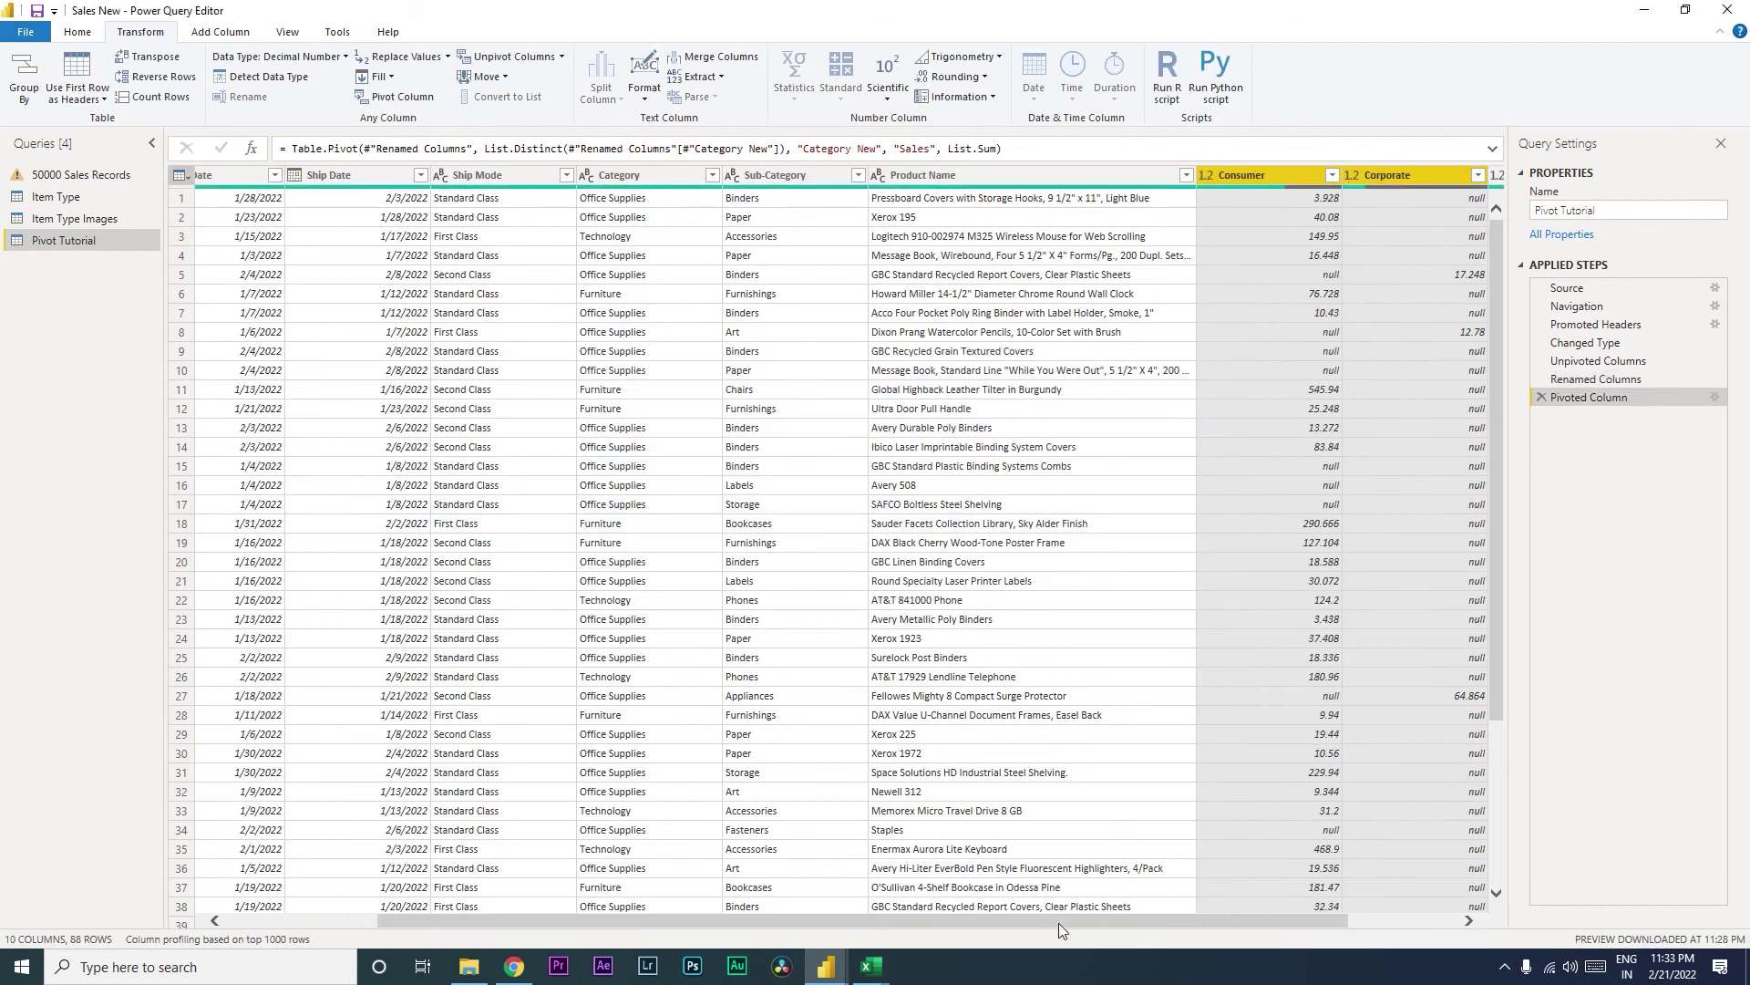
# Step: Scroll right and select the new Corporate, Home Office and Consumer columns
pyautogui.moveTo(1059, 923); pyautogui.dragTo(1217, 906)
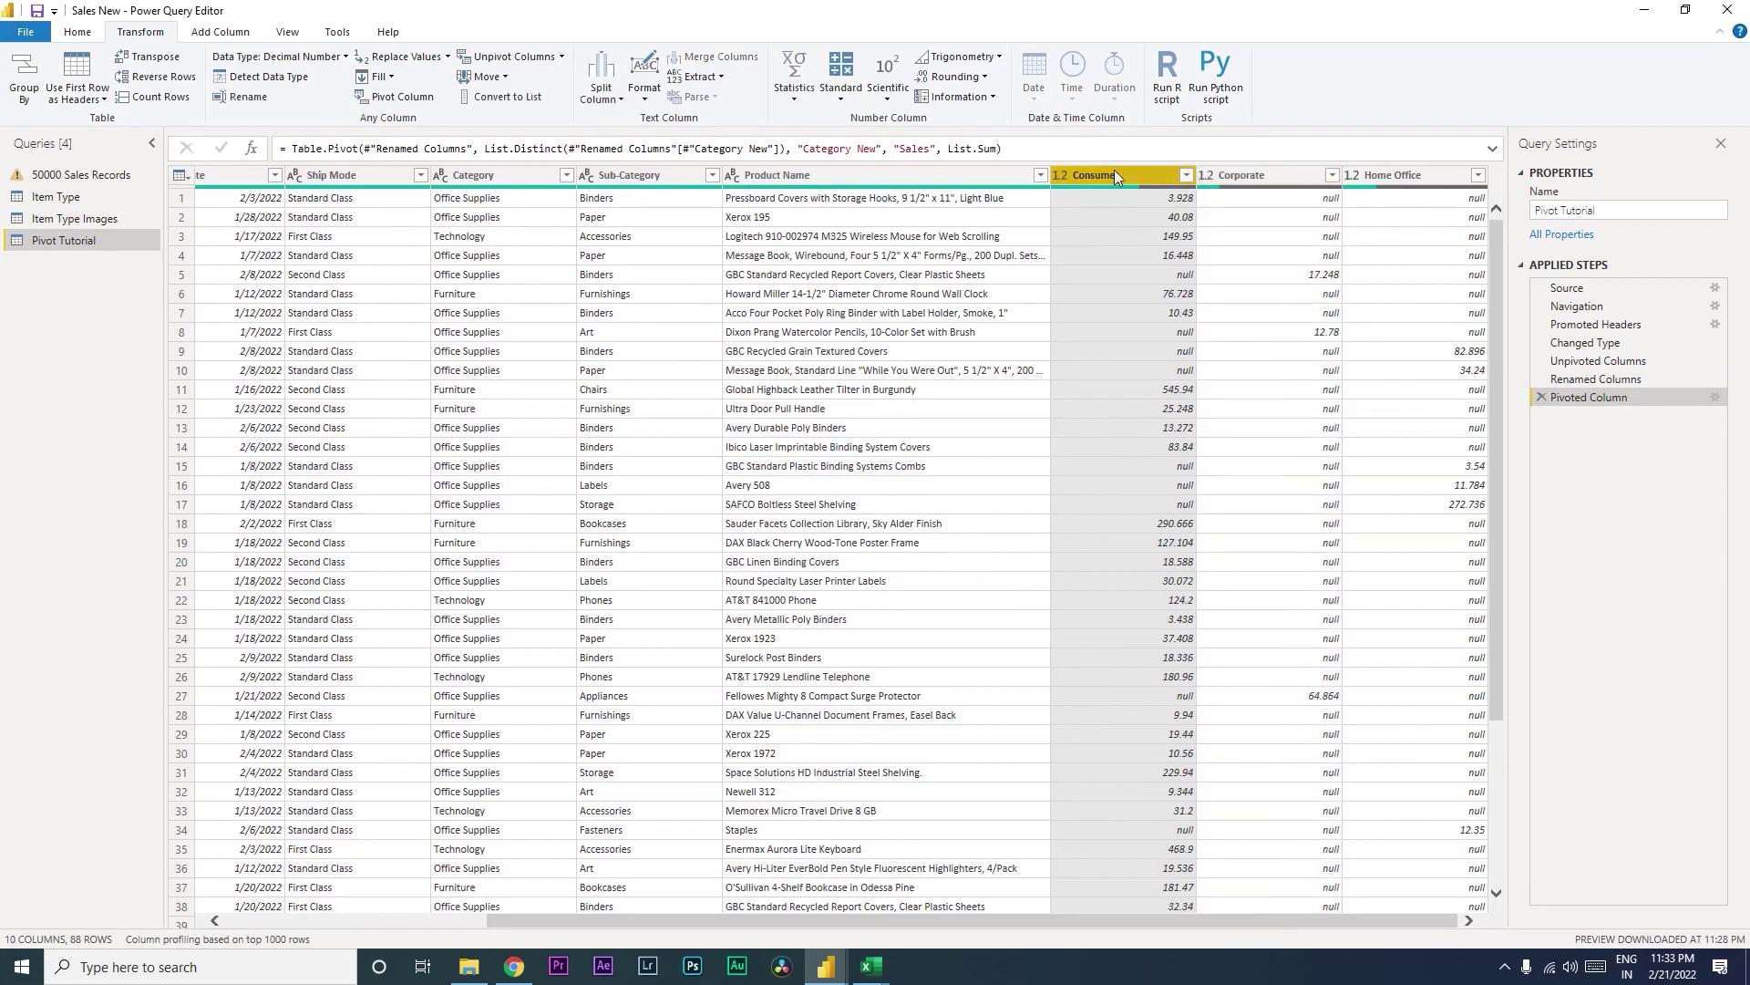
pyautogui.click(1280, 178)
pyautogui.click(1414, 179)
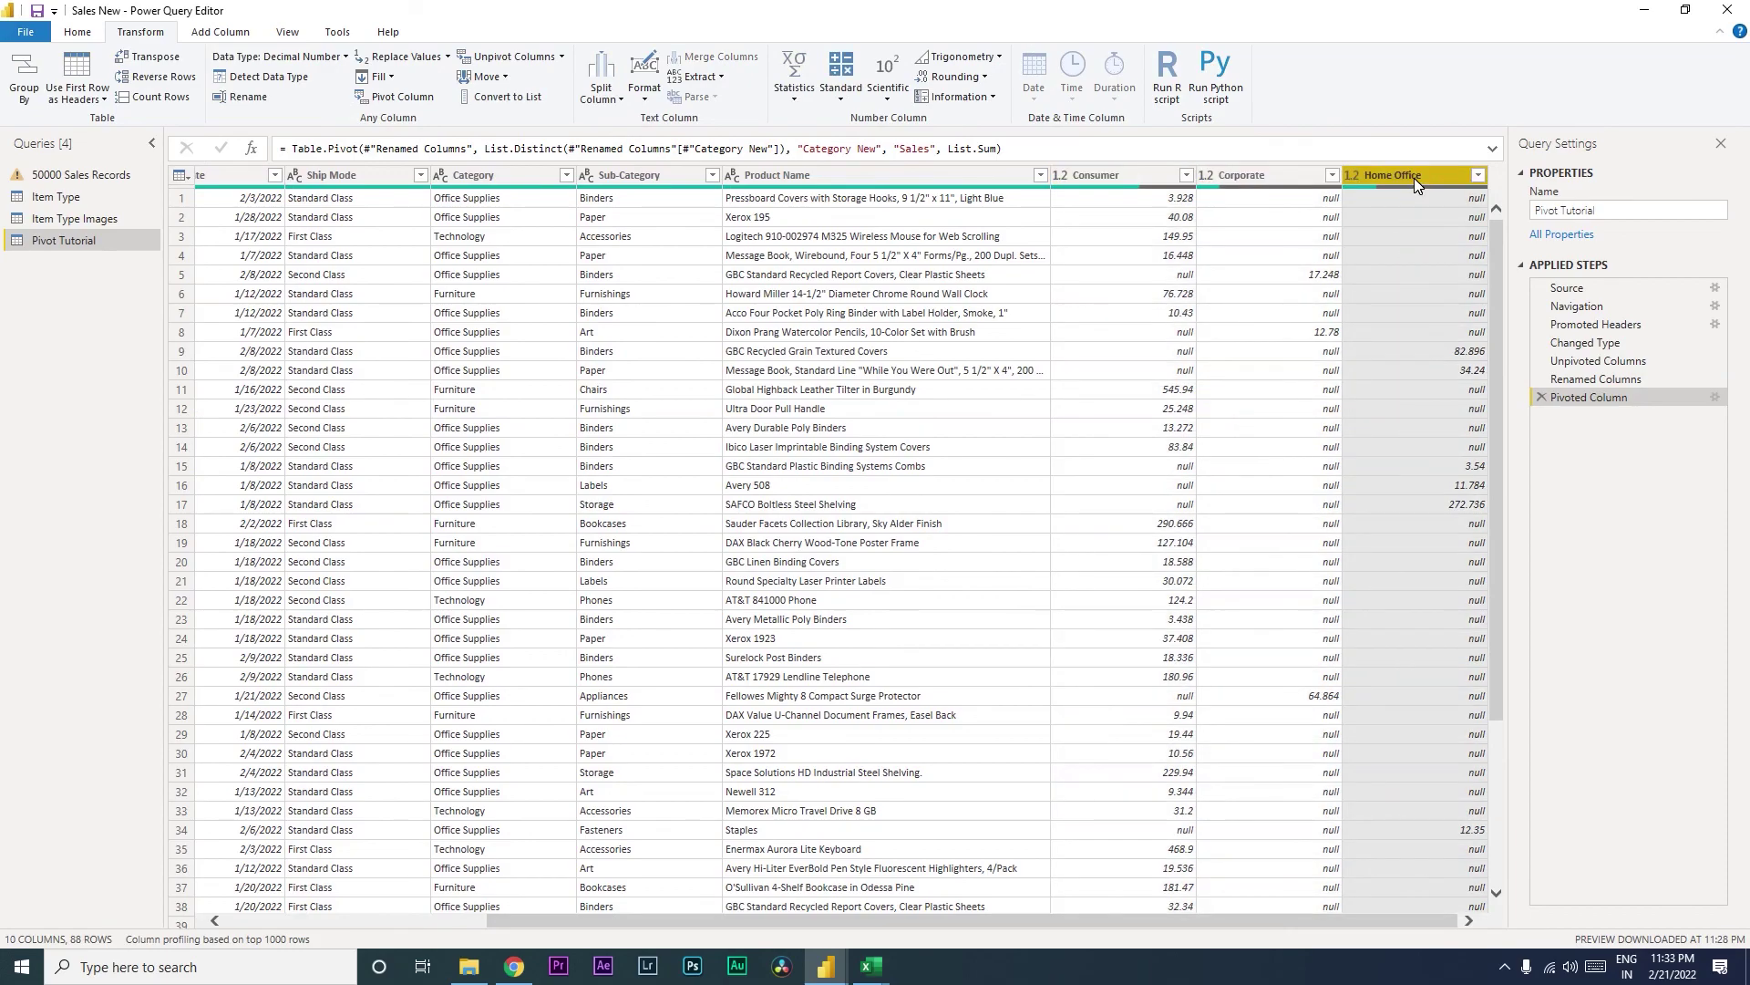
pyautogui.keyDown('ctrl'); pyautogui.click(1156, 177); pyautogui.keyUp('ctrl')
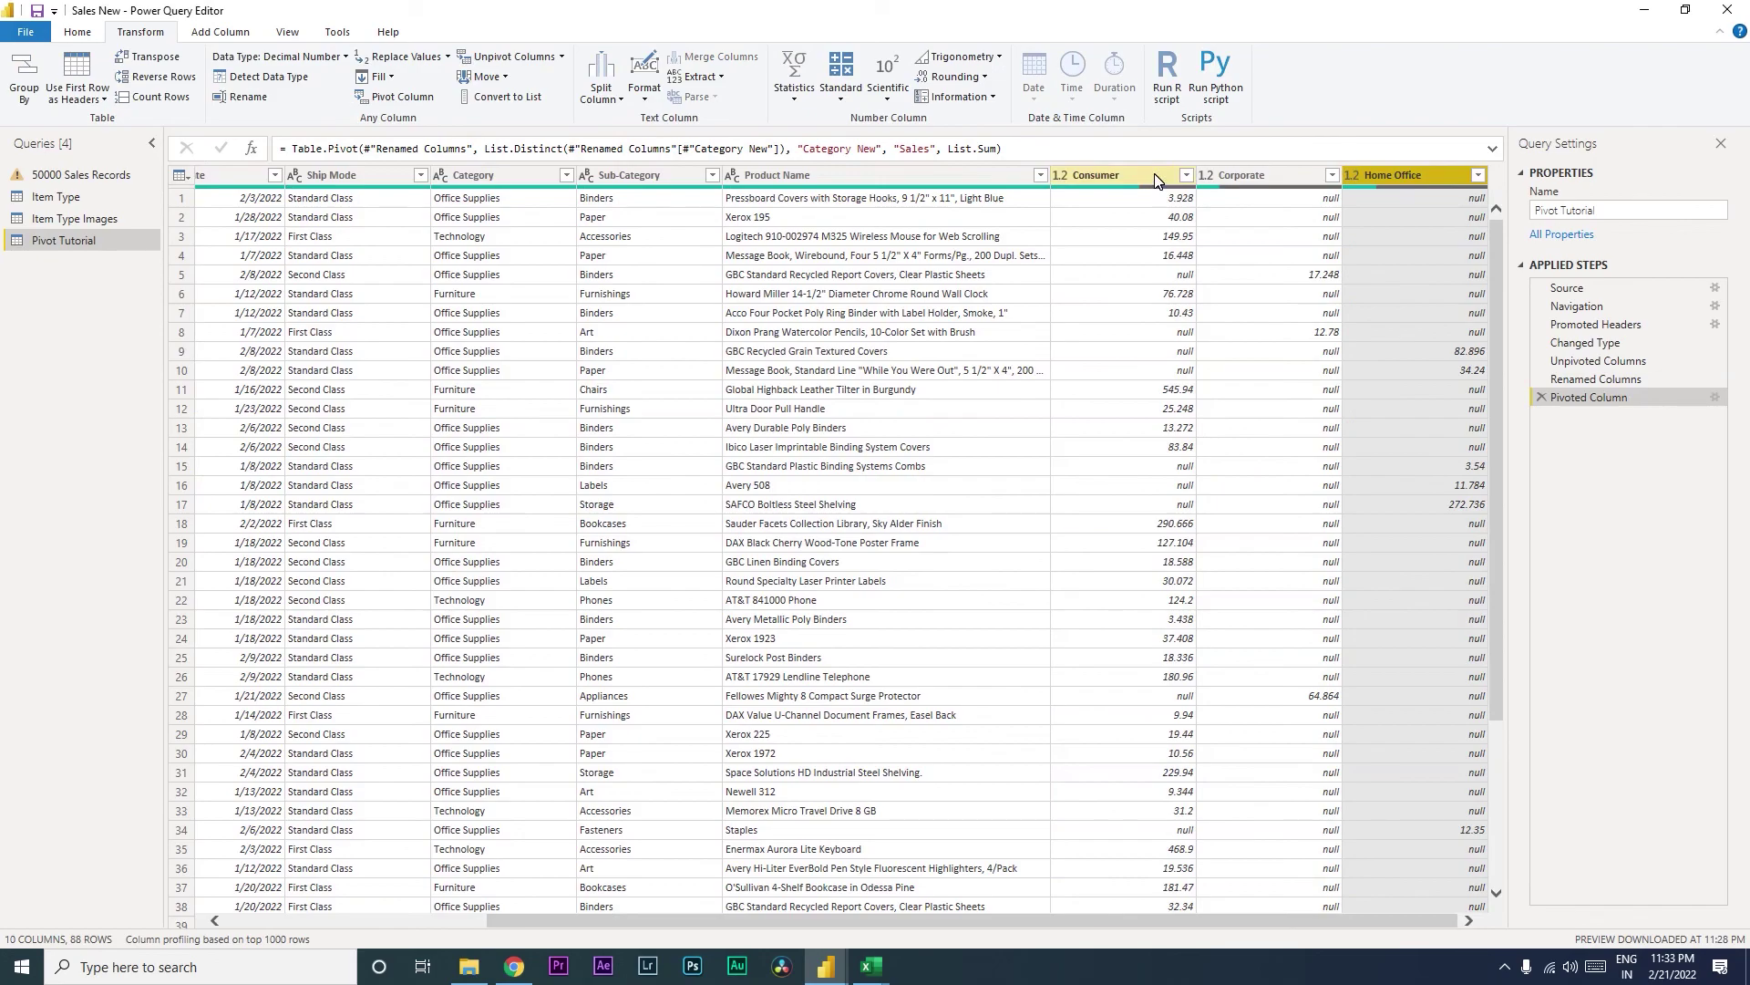